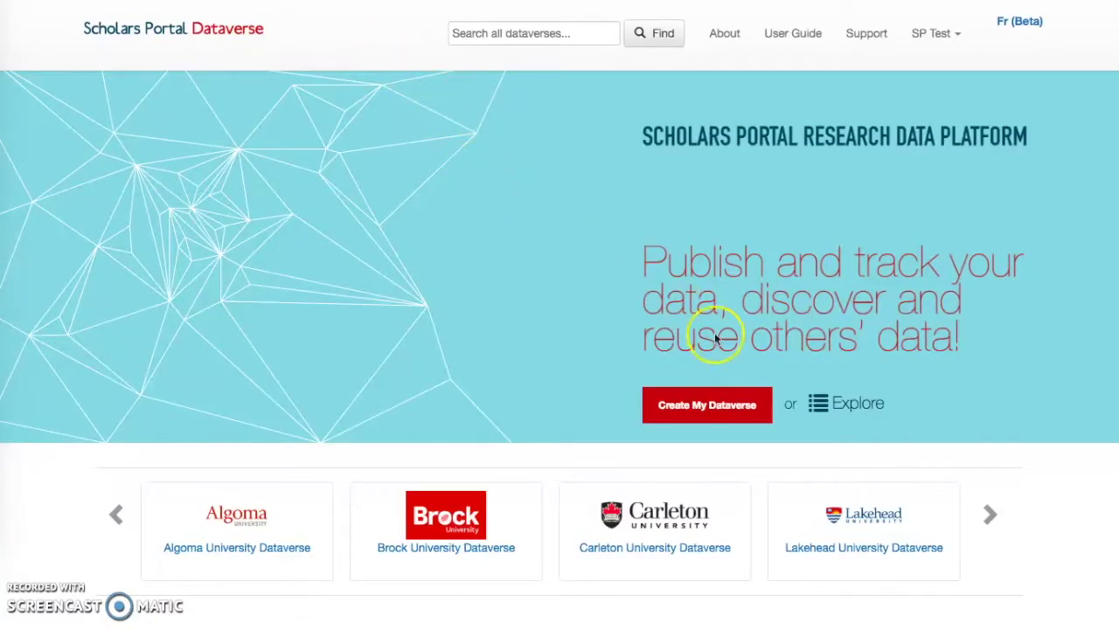
# Step: Open the Explore listing of all 1,535 dataverses and datasets from the home page
pyautogui.click(837, 404)
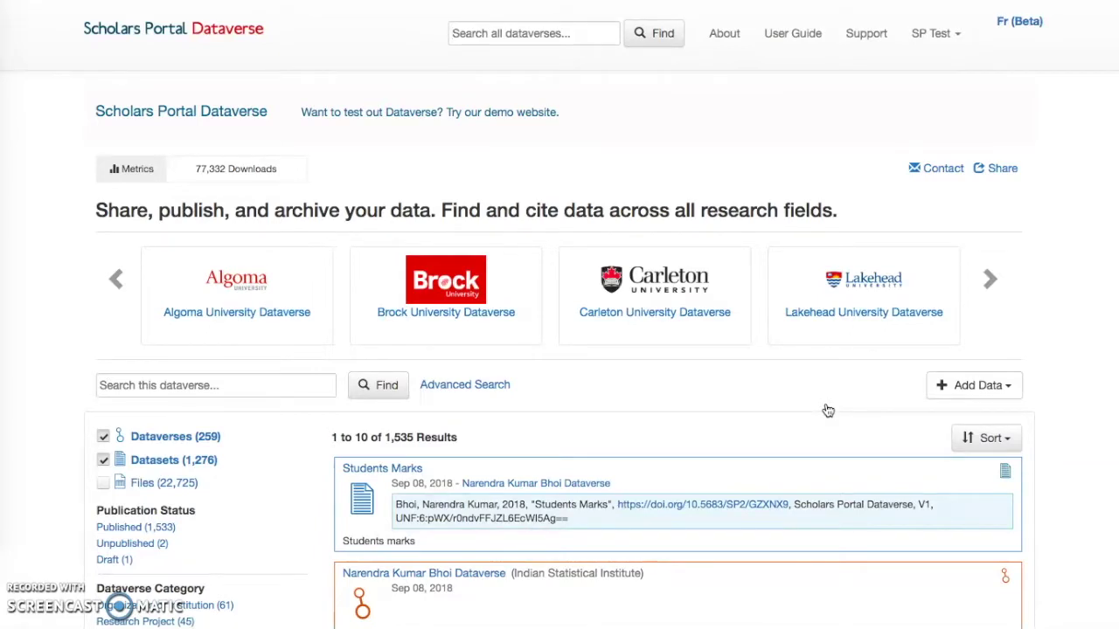
# Step: Scroll through the first page of results, then put the cursor in the 'Search all dataverses' box
pyautogui.scroll(-3, 826, 409)
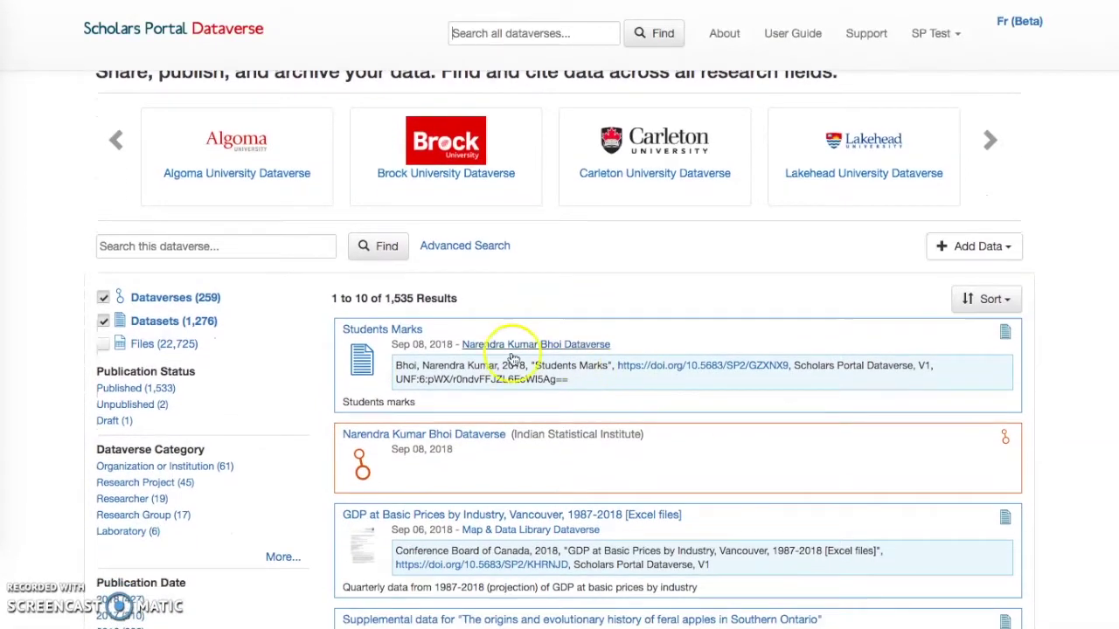
pyautogui.scroll(-4, 307, 396)
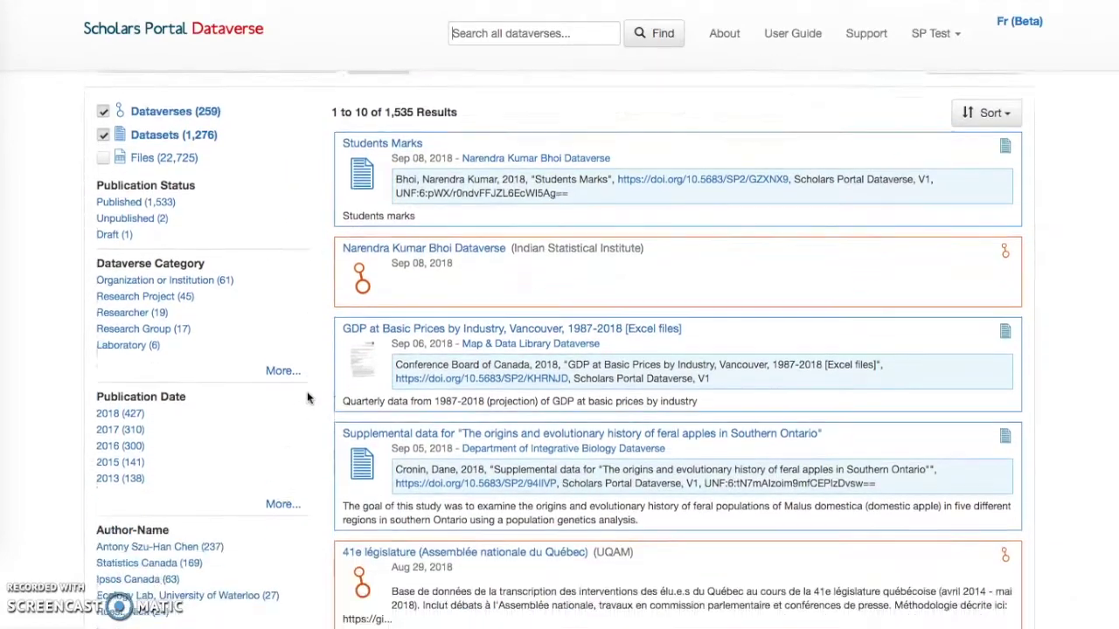
pyautogui.scroll(-10, 307, 399)
pyautogui.scroll(-3, 308, 399)
pyautogui.scroll(20, 307, 399)
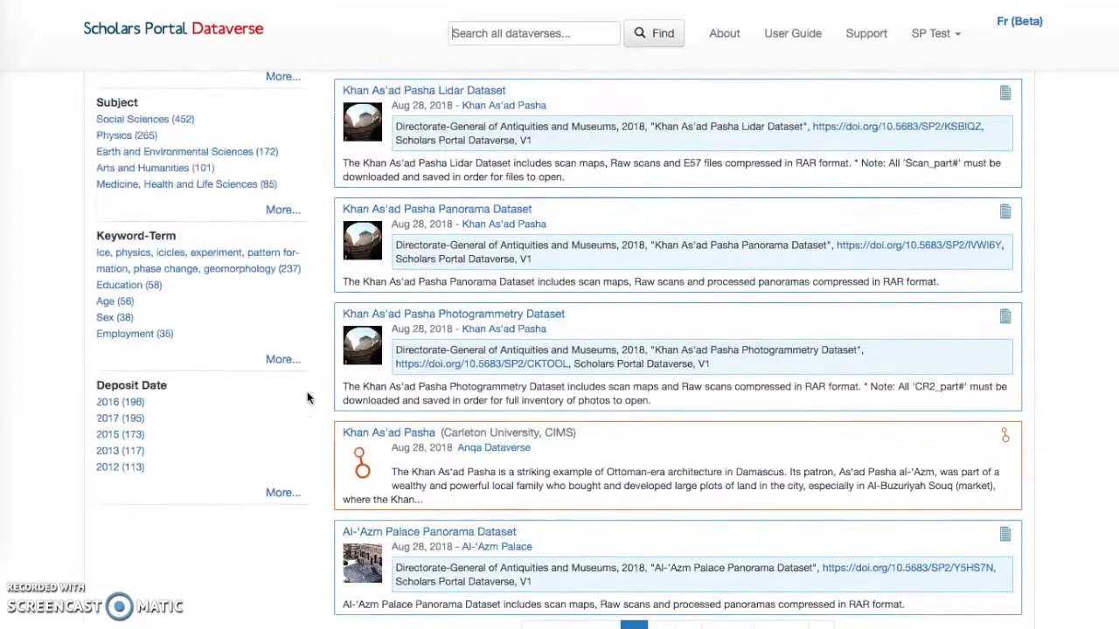
pyautogui.click(513, 33)
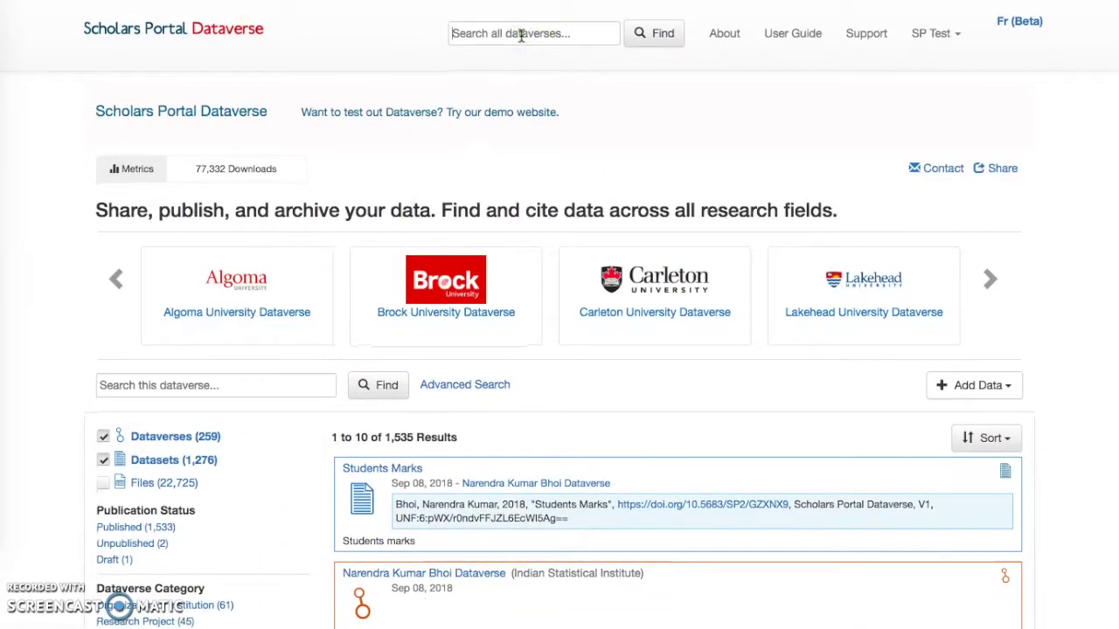
# Step: Search all dataverses for 'Ipsos Canada RBC Housing Study'
pyautogui.write('Ipsos Ca')
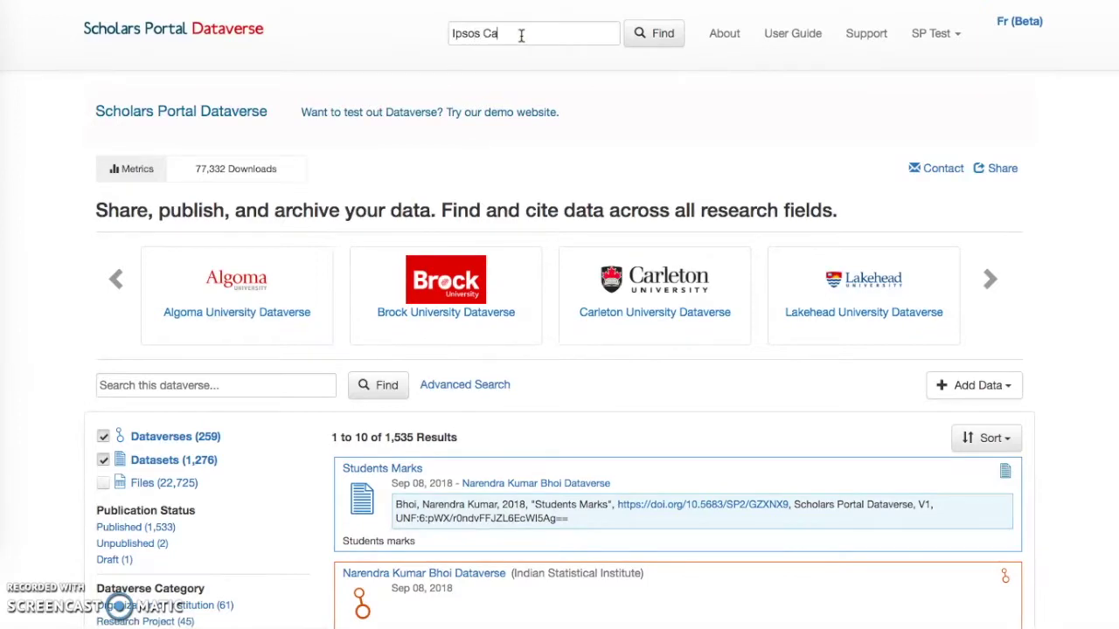
pyautogui.write('nada RBC Housing Study')
pyautogui.click(662, 35)
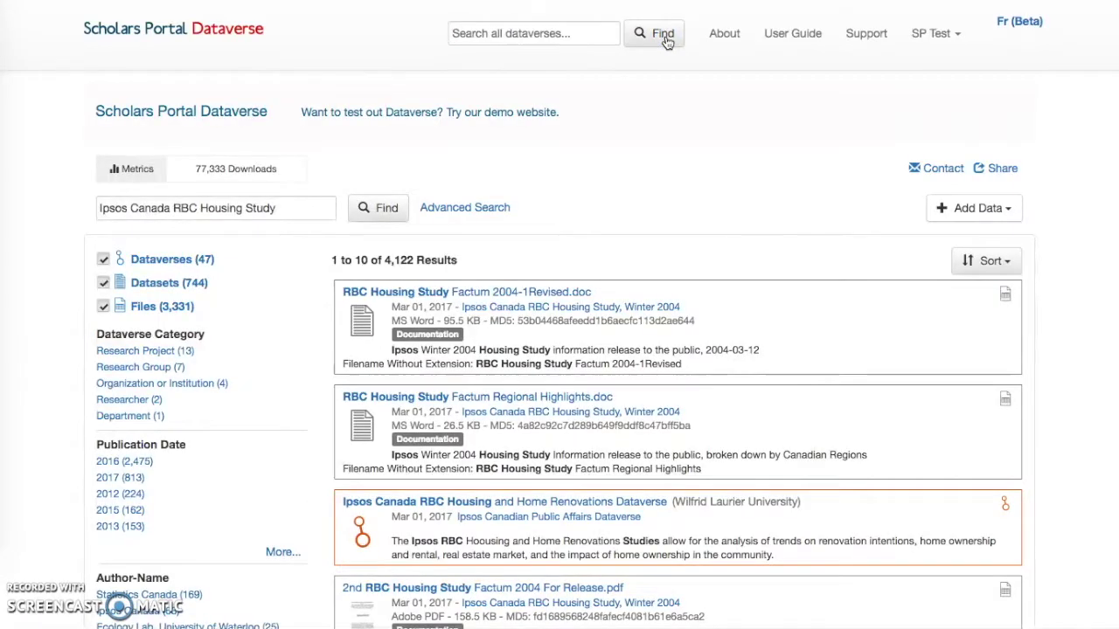
pyautogui.click(664, 38)
# Step: Look over the University of Toronto Dataverse, then go back toward the housing study search results
pyautogui.click(463, 314)
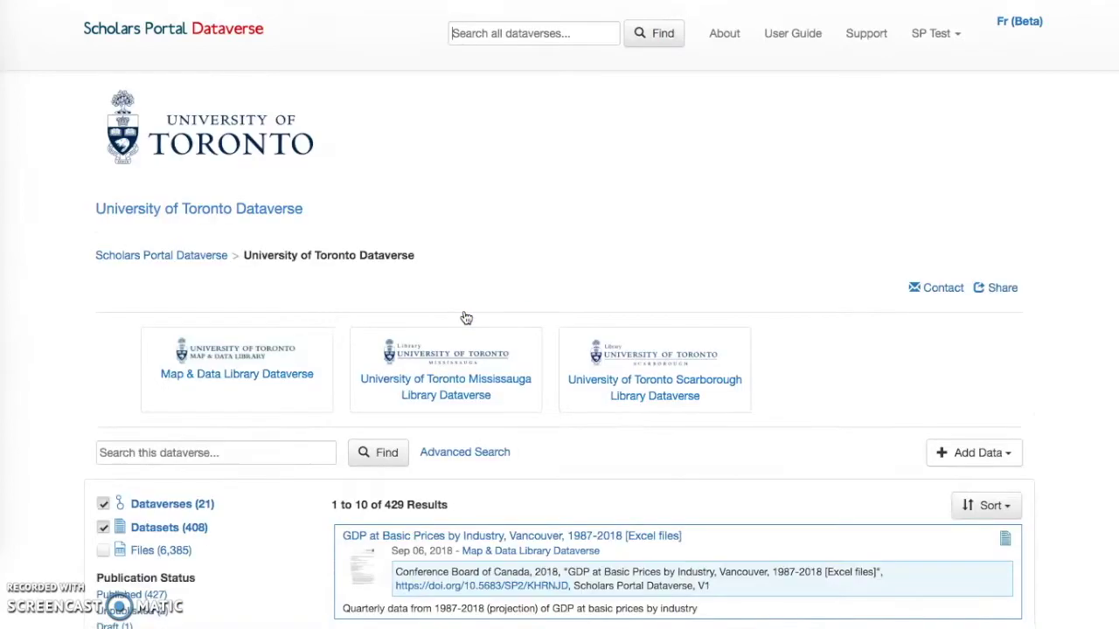
pyautogui.scroll(-5, 466, 317)
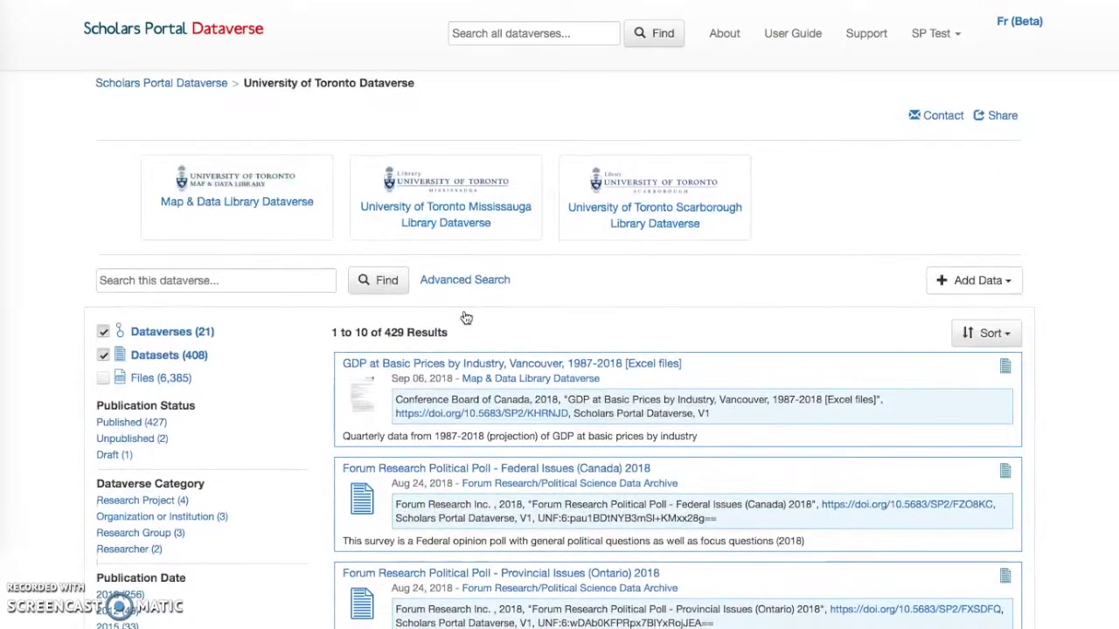
pyautogui.scroll(2, 466, 317)
pyautogui.scroll(1, 466, 317)
pyautogui.click(252, 355)
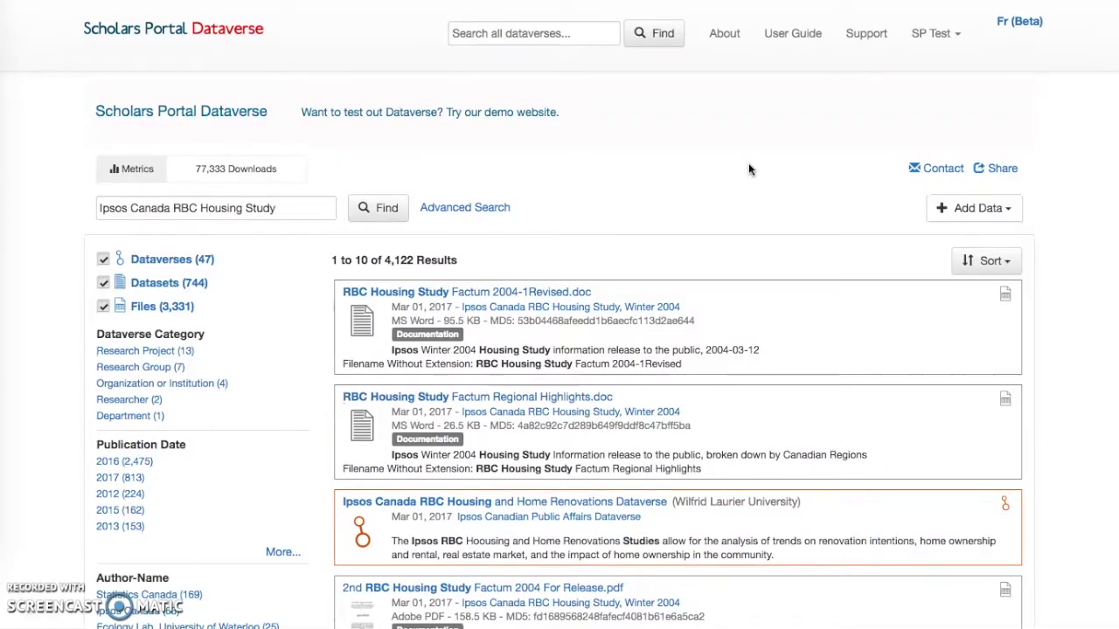
# Step: Sort the search results newest first
pyautogui.click(990, 264)
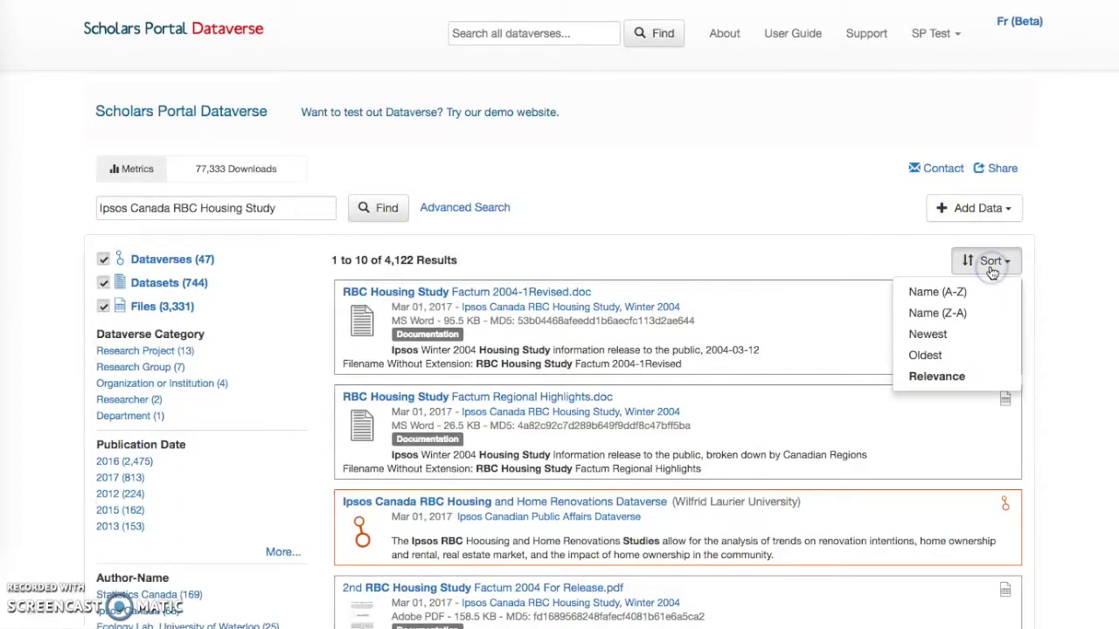
pyautogui.click(972, 339)
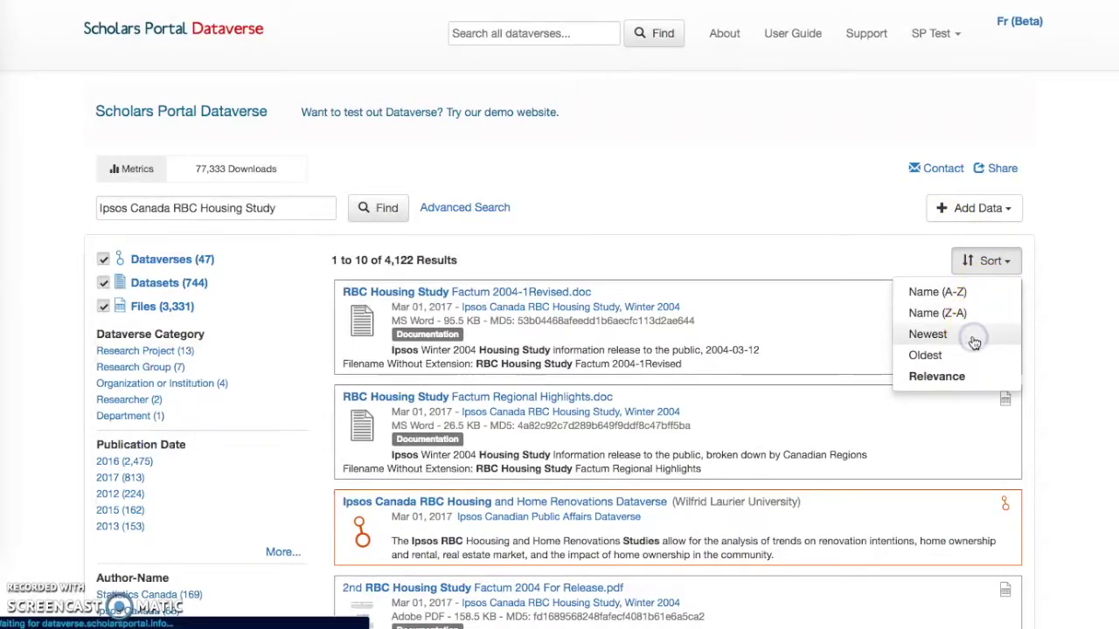
pyautogui.scroll(-2, 973, 341)
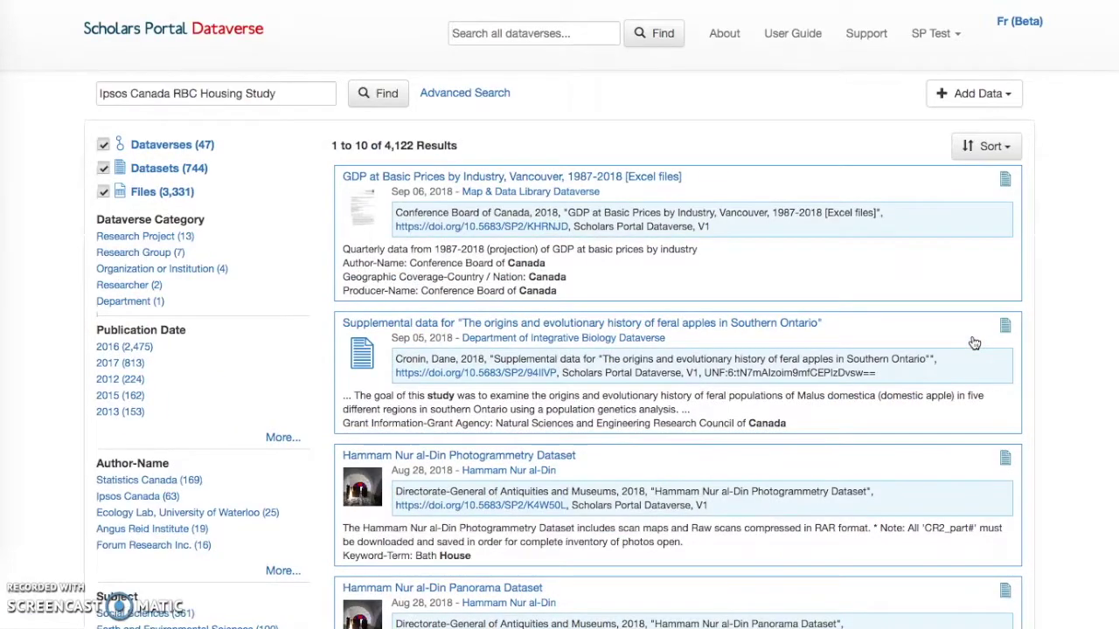
# Step: Filter results to publication year 2011 and author Statistics Canada, then open Advanced Search
pyautogui.click(282, 439)
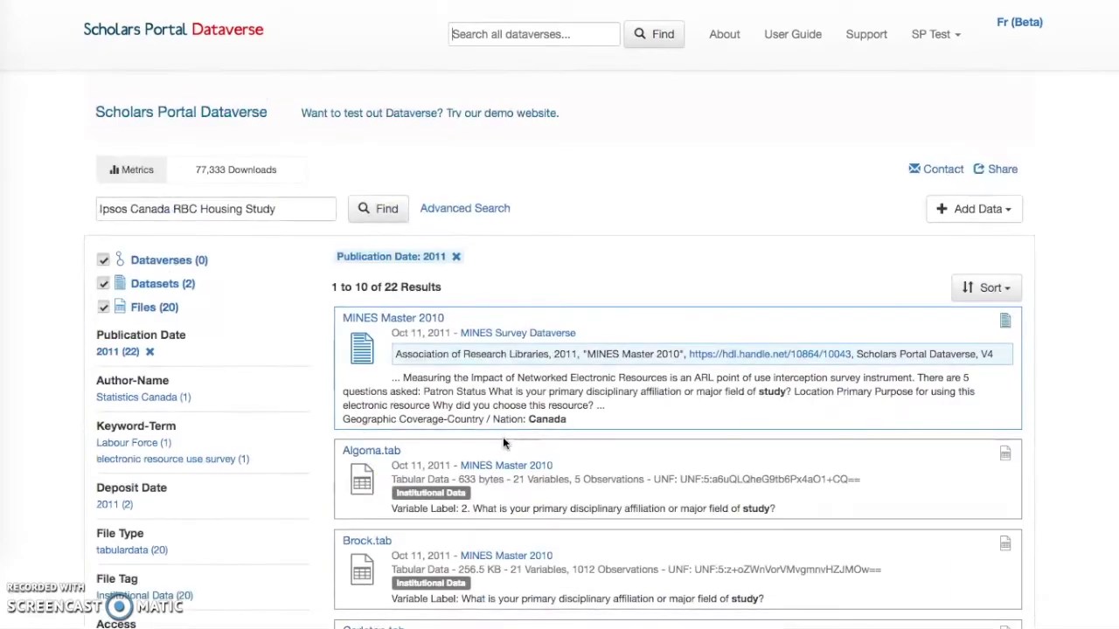
pyautogui.click(183, 396)
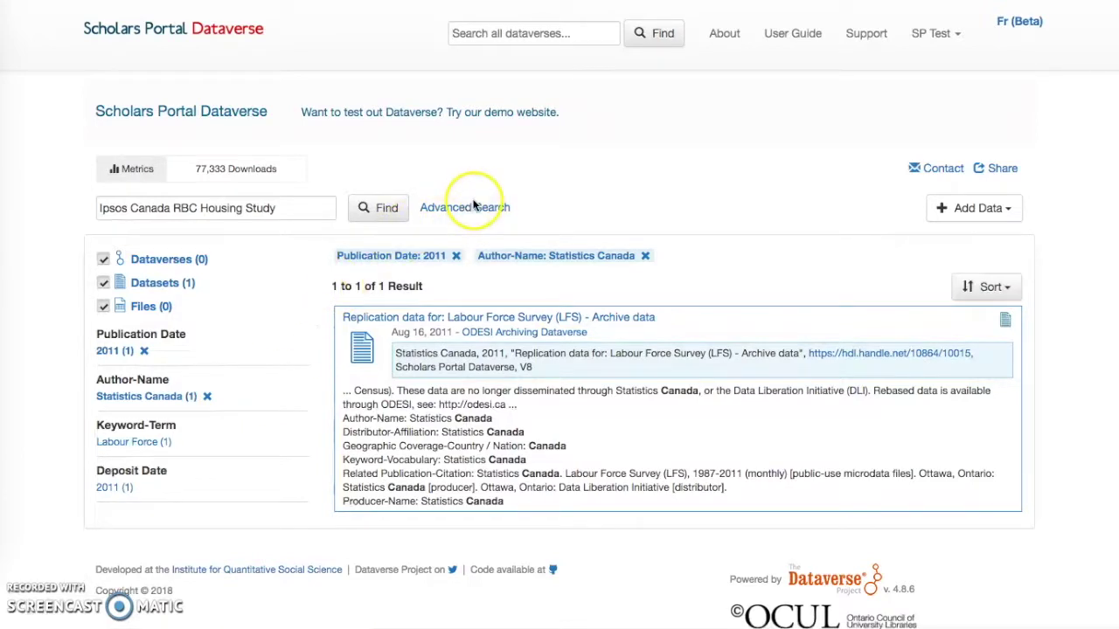
pyautogui.click(469, 208)
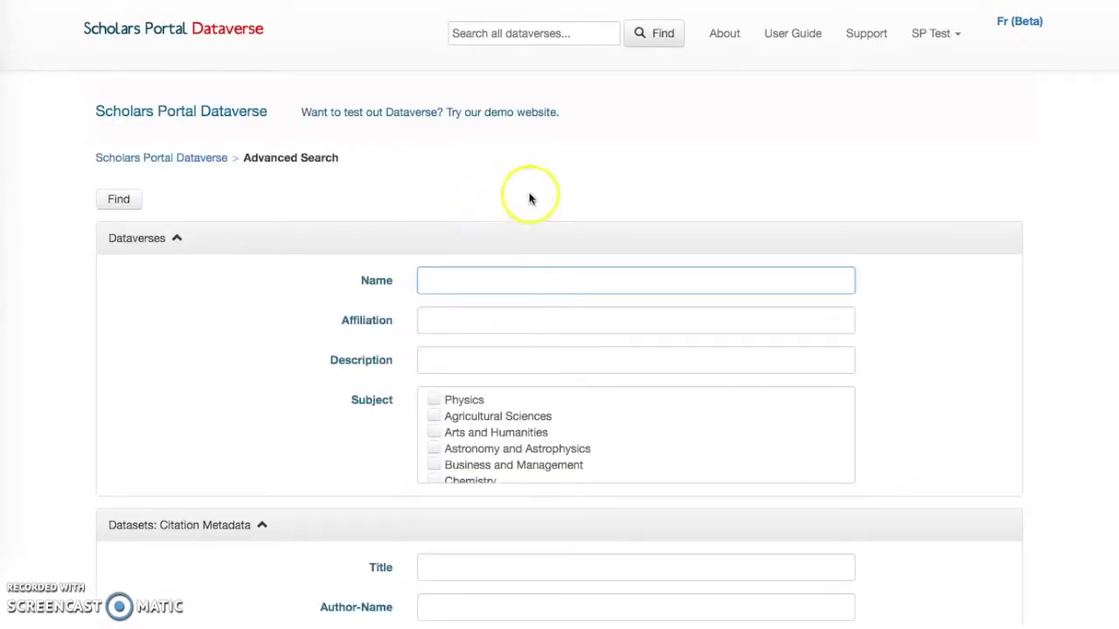
# Step: Scroll through the Advanced Search fields, then return to the unfiltered Ipsos Canada RBC Housing Study results
pyautogui.scroll(-3, 573, 194)
pyautogui.scroll(-3, 574, 194)
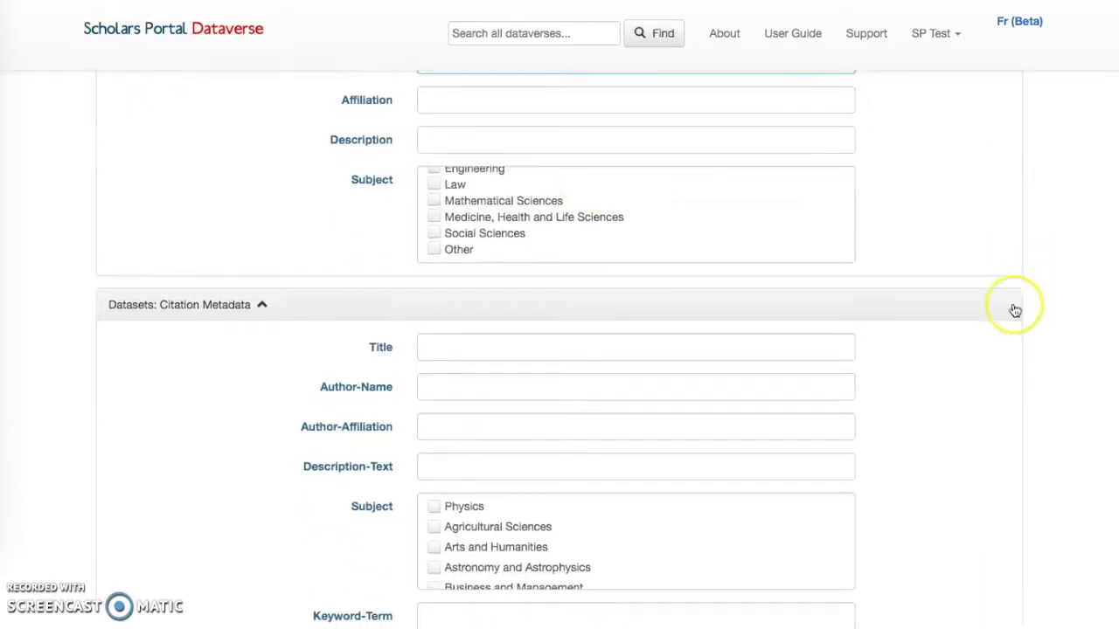
pyautogui.scroll(-6, 1013, 310)
pyautogui.scroll(-5, 1013, 310)
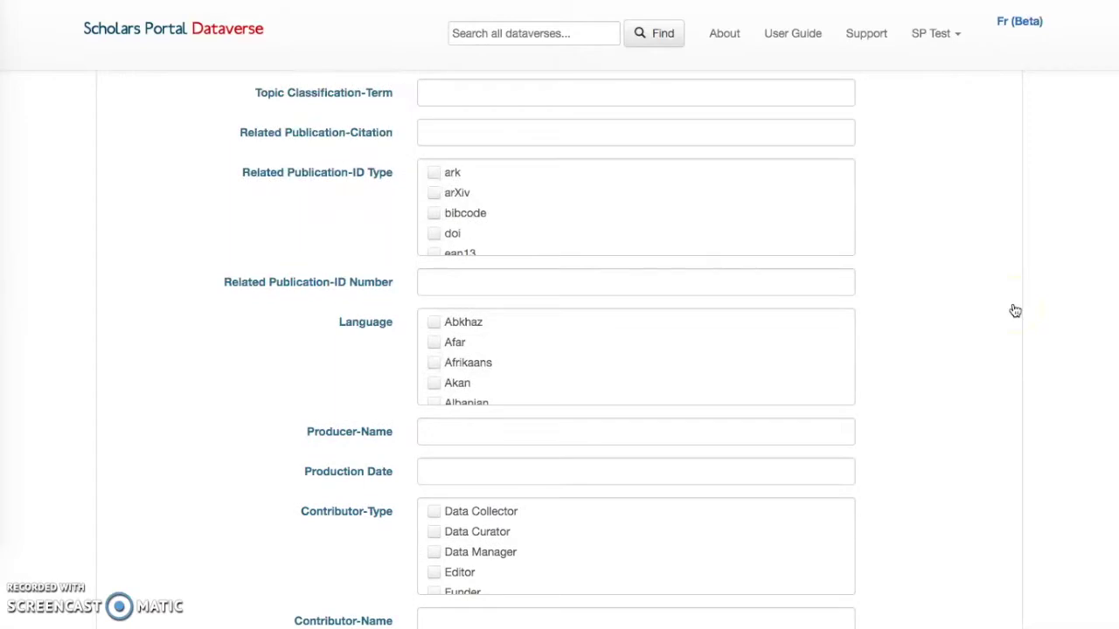
pyautogui.scroll(-6, 1014, 311)
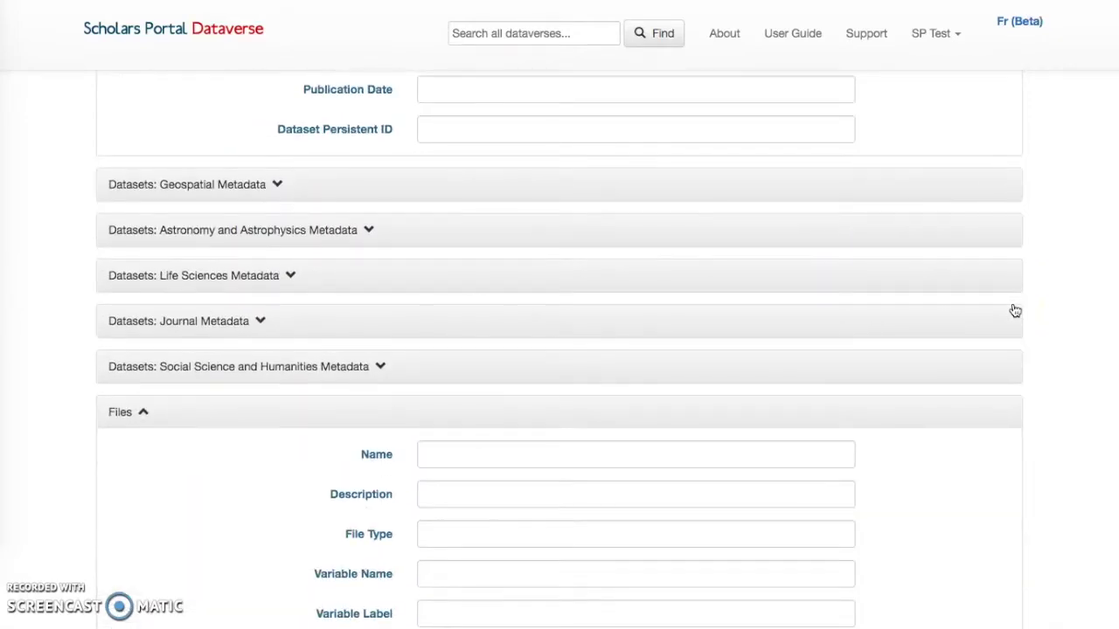
pyautogui.scroll(-3, 1014, 310)
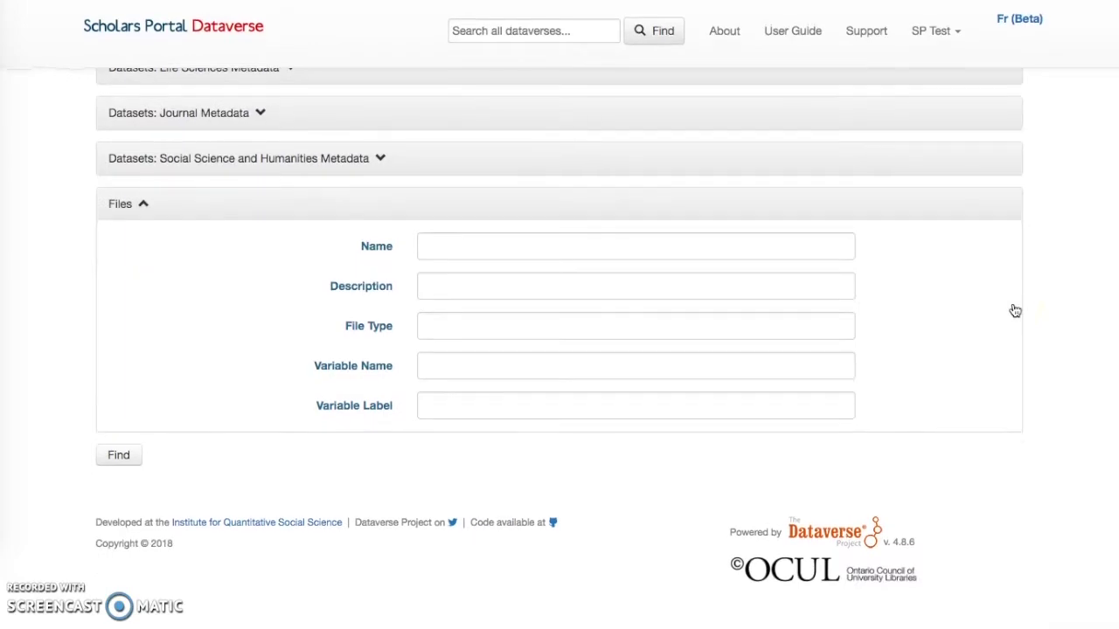
pyautogui.scroll(2, 1014, 310)
pyautogui.scroll(20, 1014, 311)
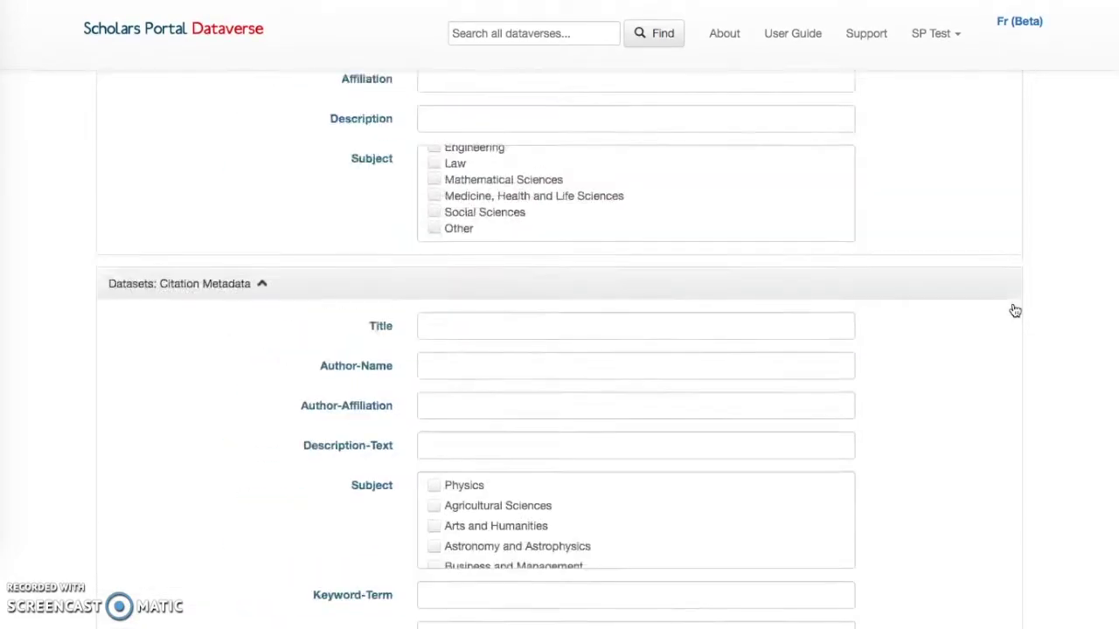
pyautogui.scroll(2, 1014, 310)
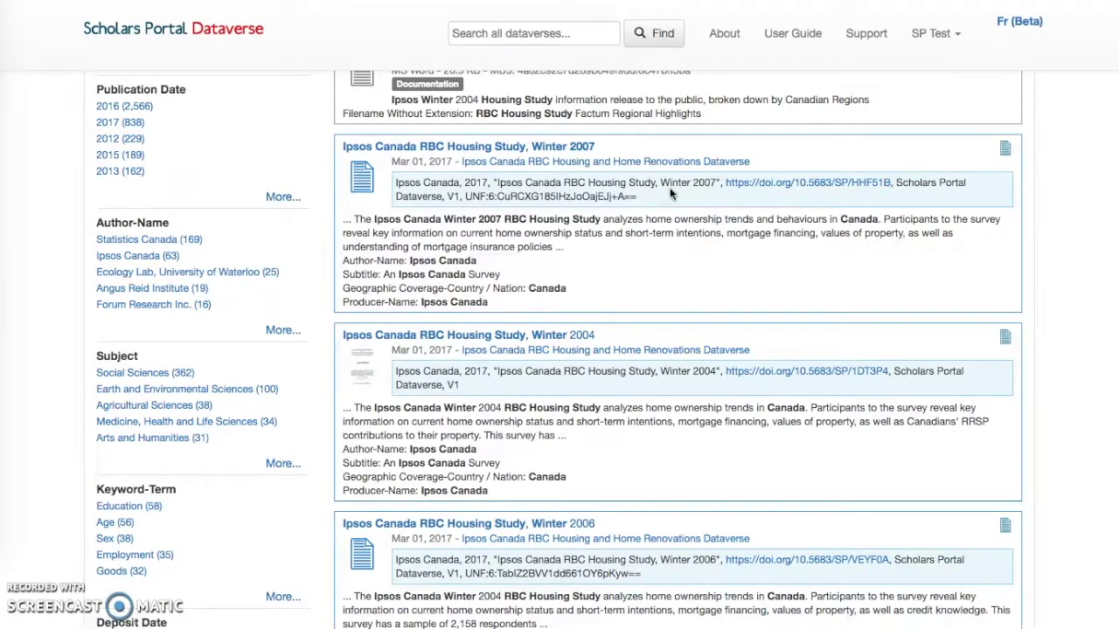
# Step: Open 'Ipsos Canada RBC Housing Study, Winter 2007', review its 25 files, and show the citation formats
pyautogui.click(553, 147)
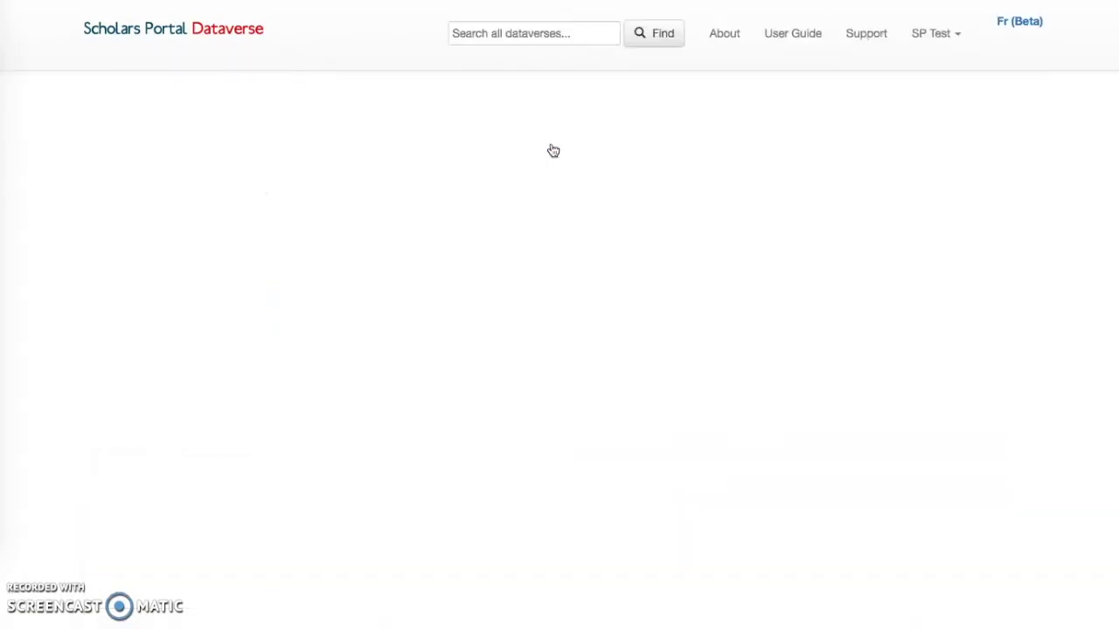
pyautogui.scroll(-5, 745, 240)
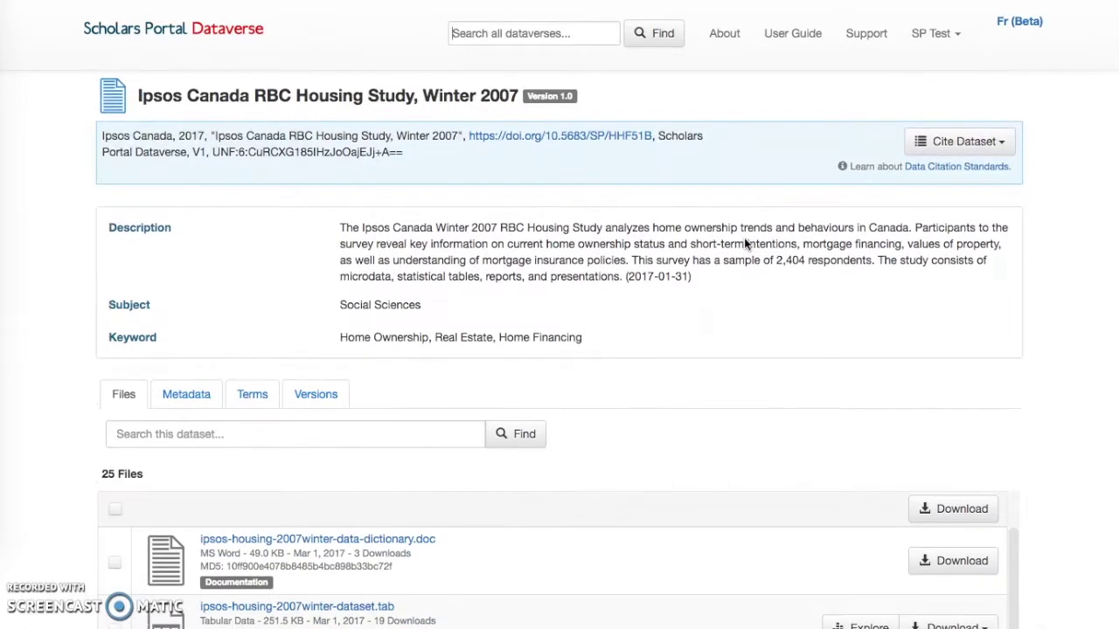
pyautogui.scroll(-3, 743, 237)
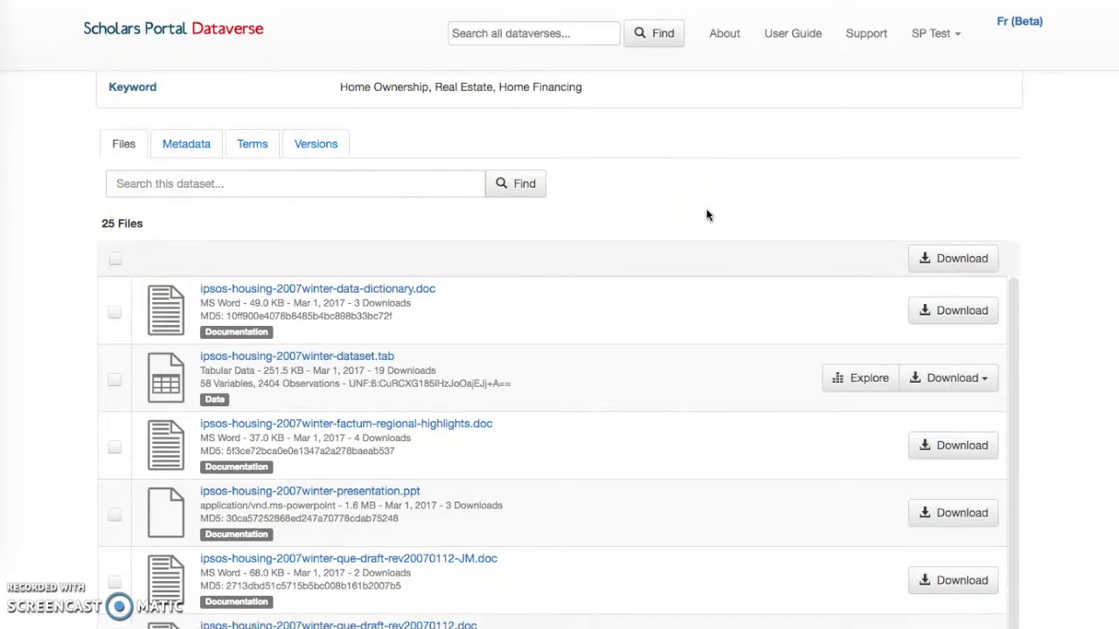
pyautogui.scroll(9, 708, 215)
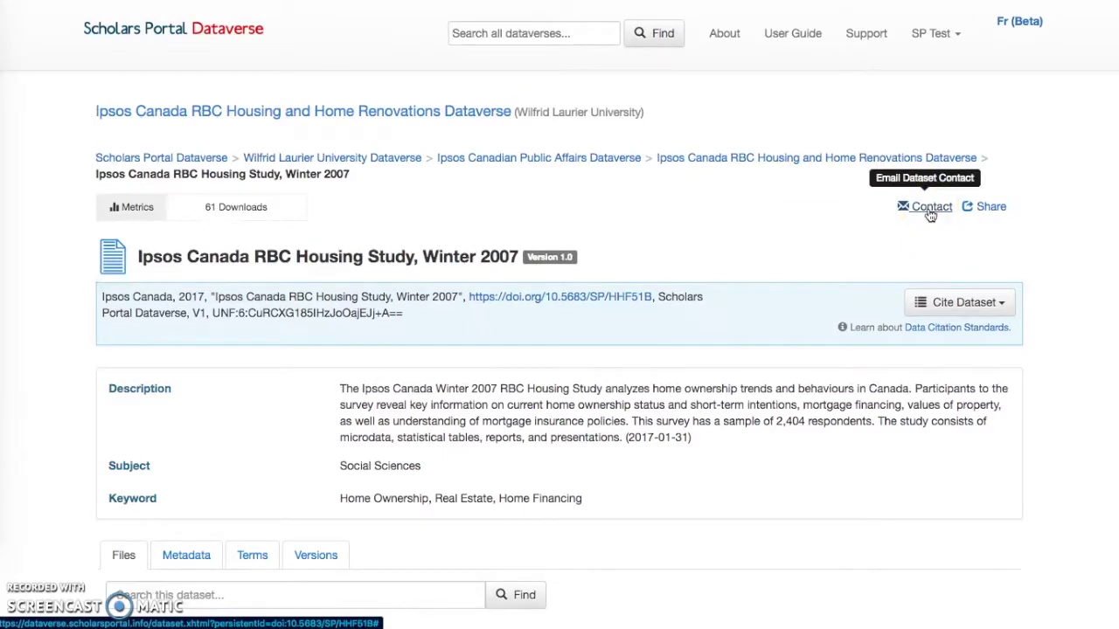
pyautogui.click(1002, 305)
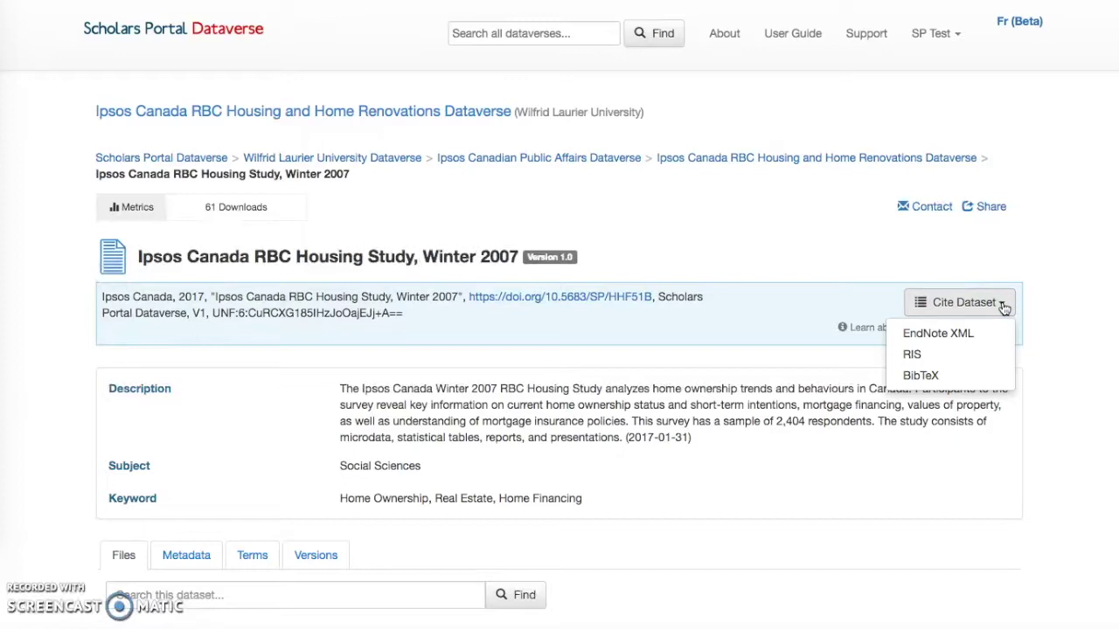
# Step: Close the citation format menu, then select and deselect the dataset's citation text
pyautogui.click(1003, 306)
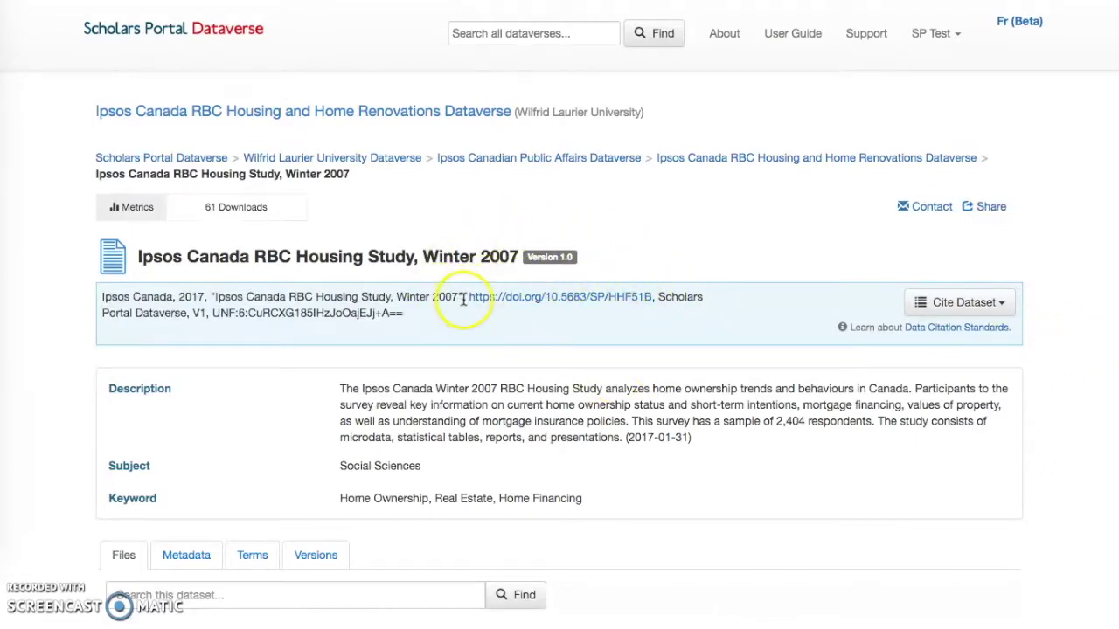
pyautogui.moveTo(457, 296); pyautogui.dragTo(664, 297)
pyautogui.click(799, 254)
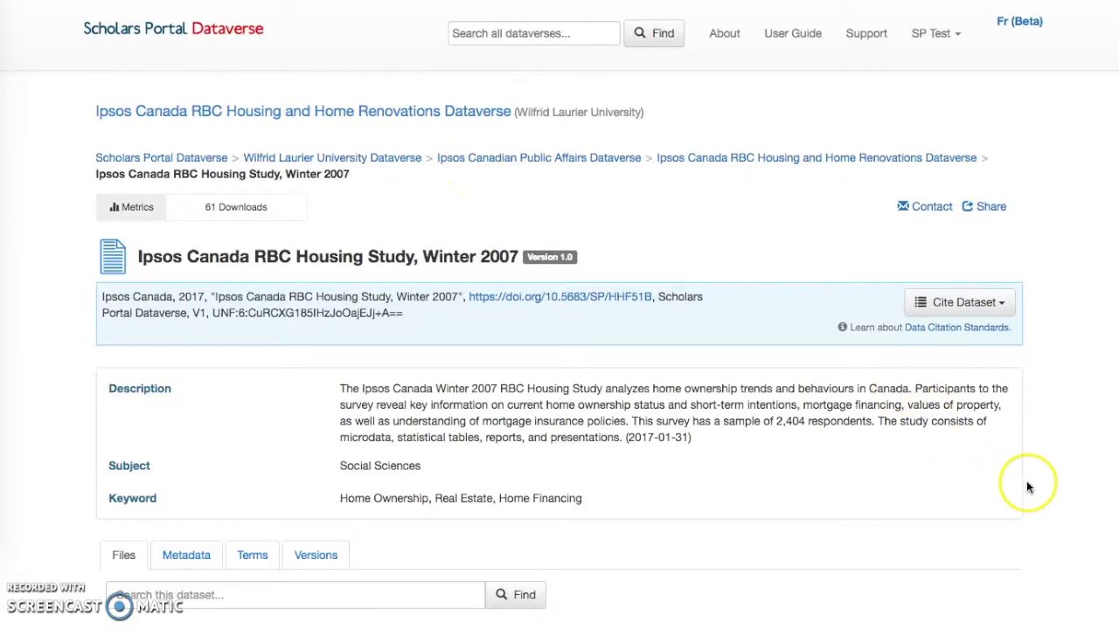
# Step: Launch Data Explorer on ipsos-housing-2007winter-dataset.tab from the Files list
pyautogui.scroll(-5, 1028, 487)
pyautogui.scroll(-2, 1027, 486)
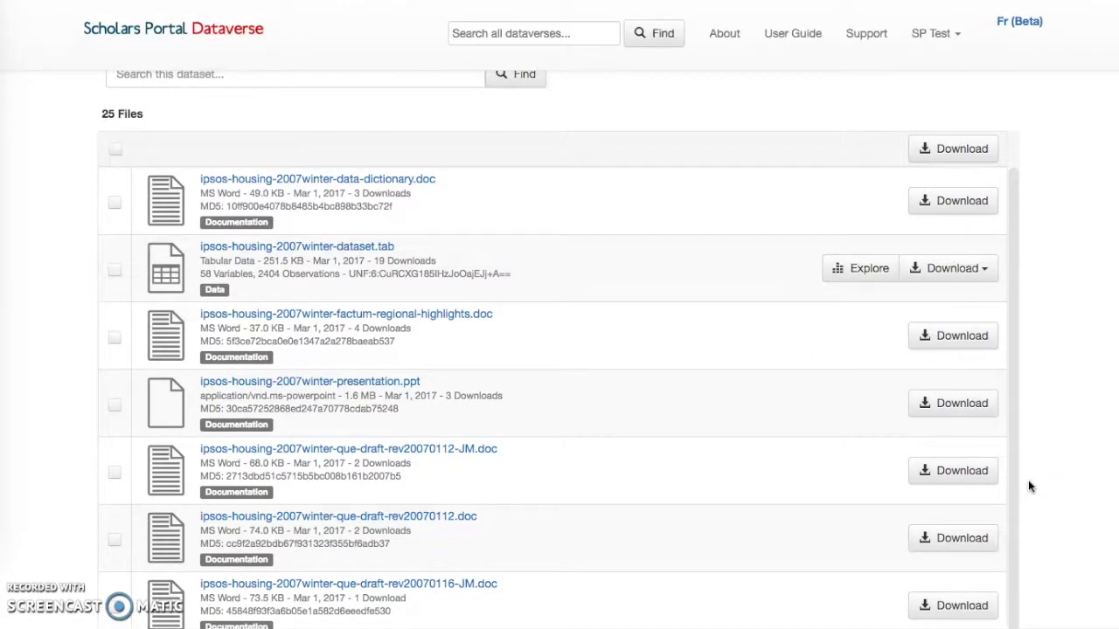
pyautogui.click(869, 269)
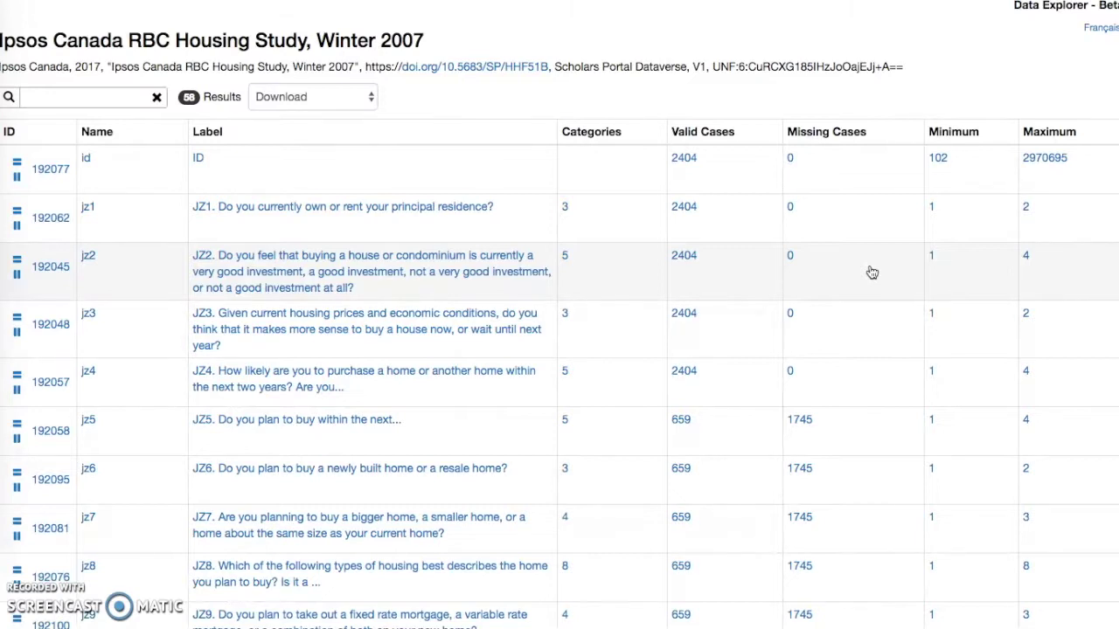
pyautogui.scroll(-2, 872, 273)
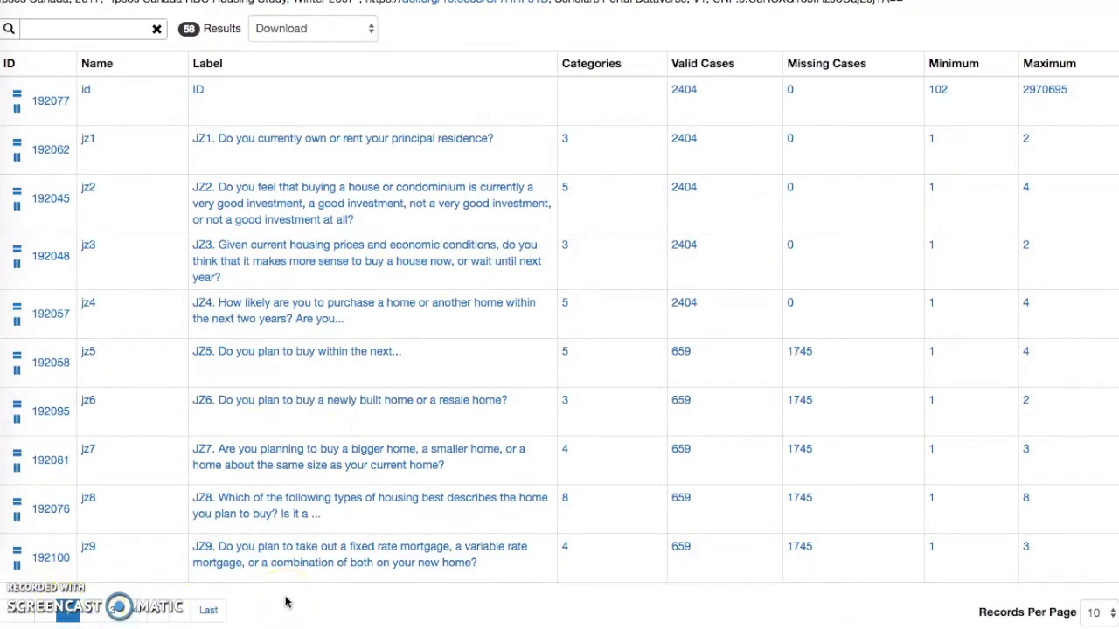
pyautogui.click(1110, 613)
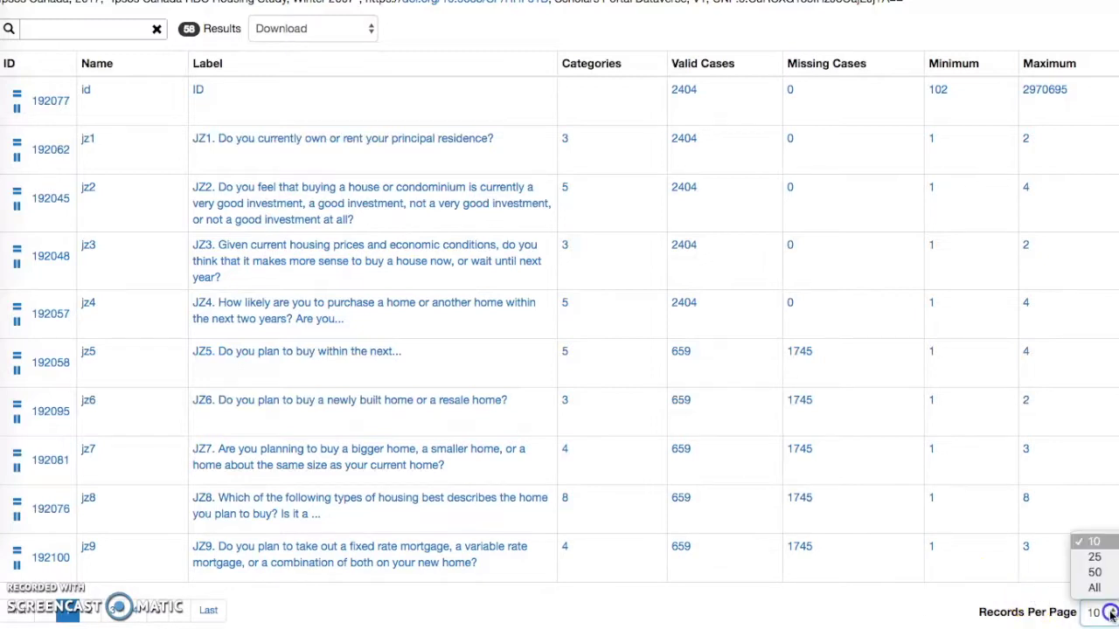
pyautogui.click(813, 600)
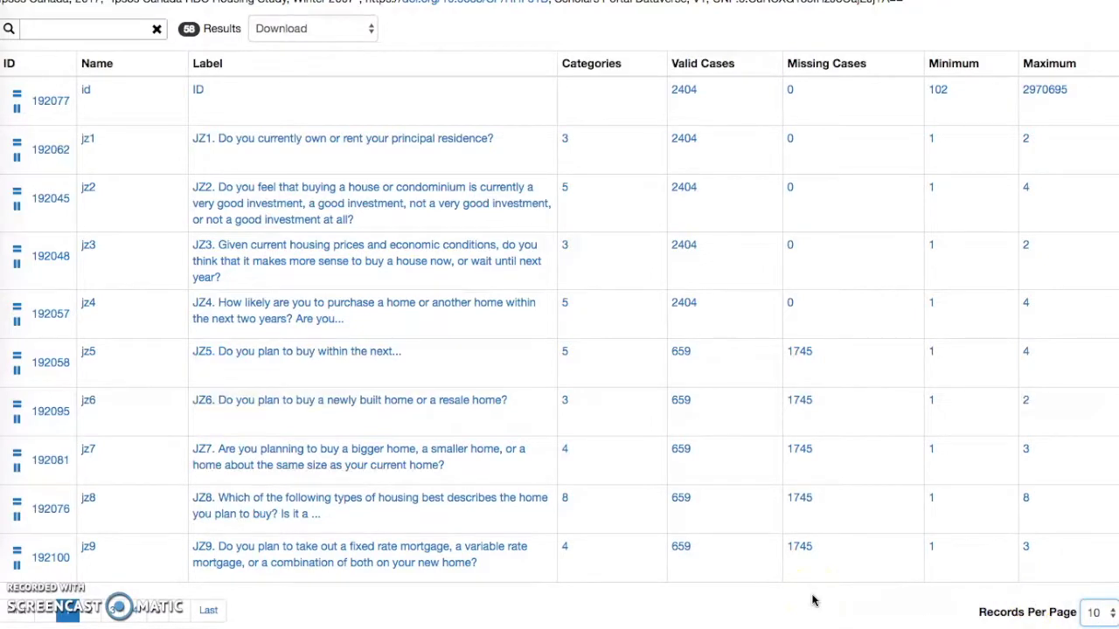
pyautogui.scroll(2, 813, 600)
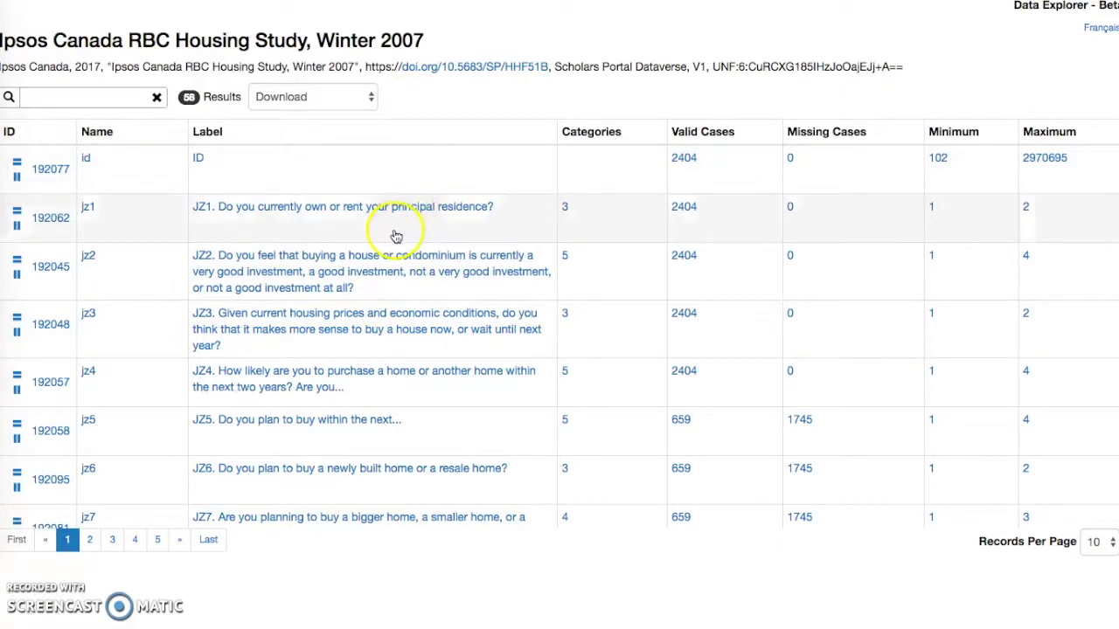
# Step: Try charting JZ1, JZ2 and JZ3, then clear all variable choices
pyautogui.click(395, 236)
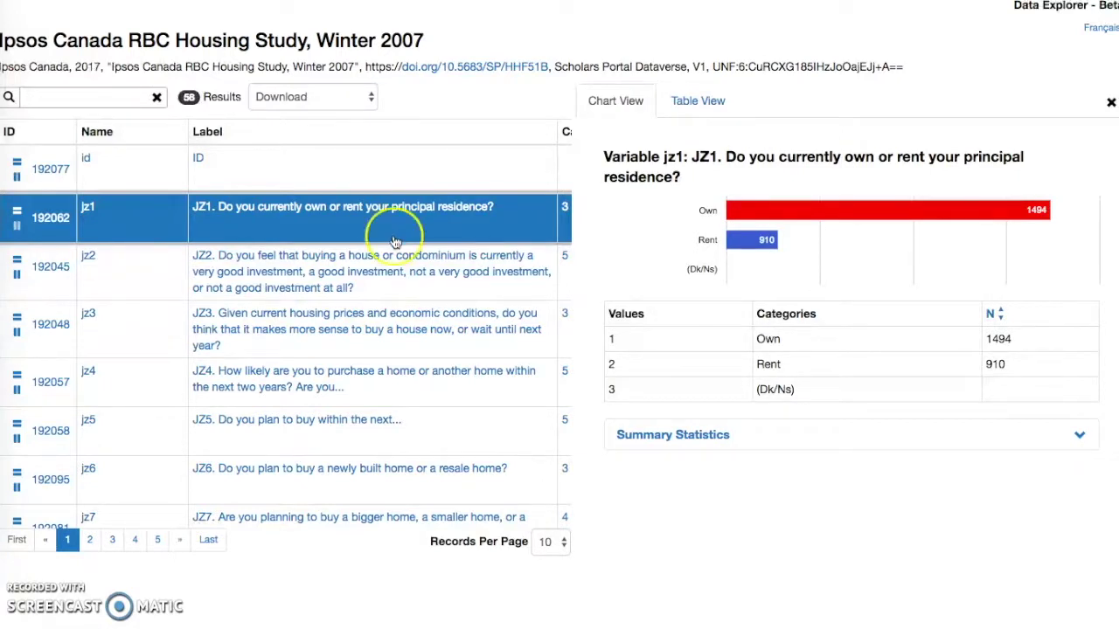
pyautogui.click(374, 288)
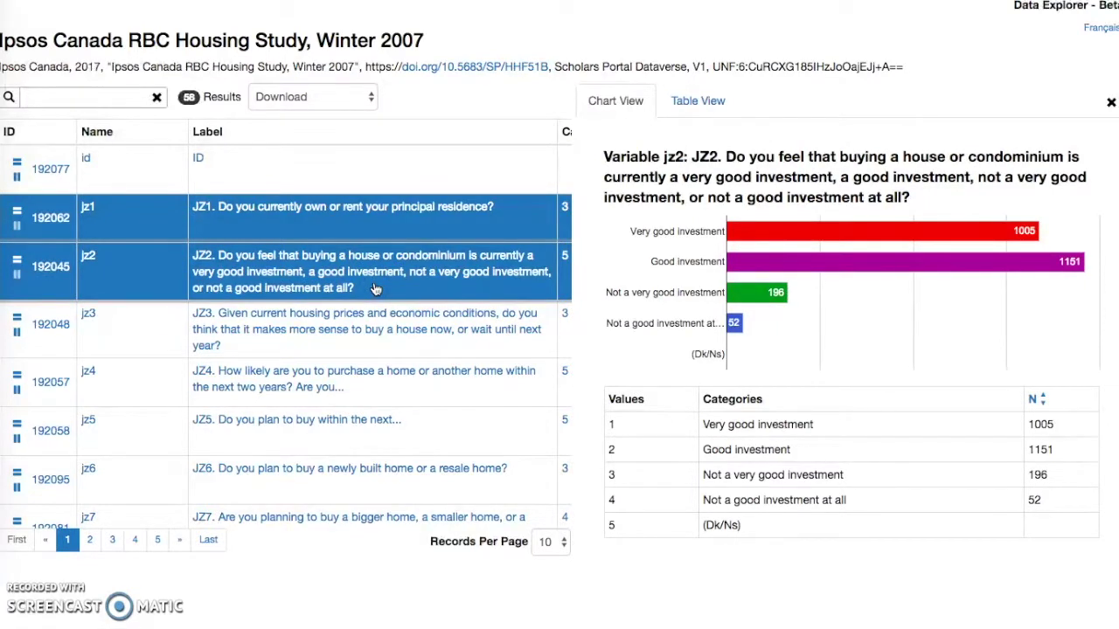
pyautogui.click(378, 336)
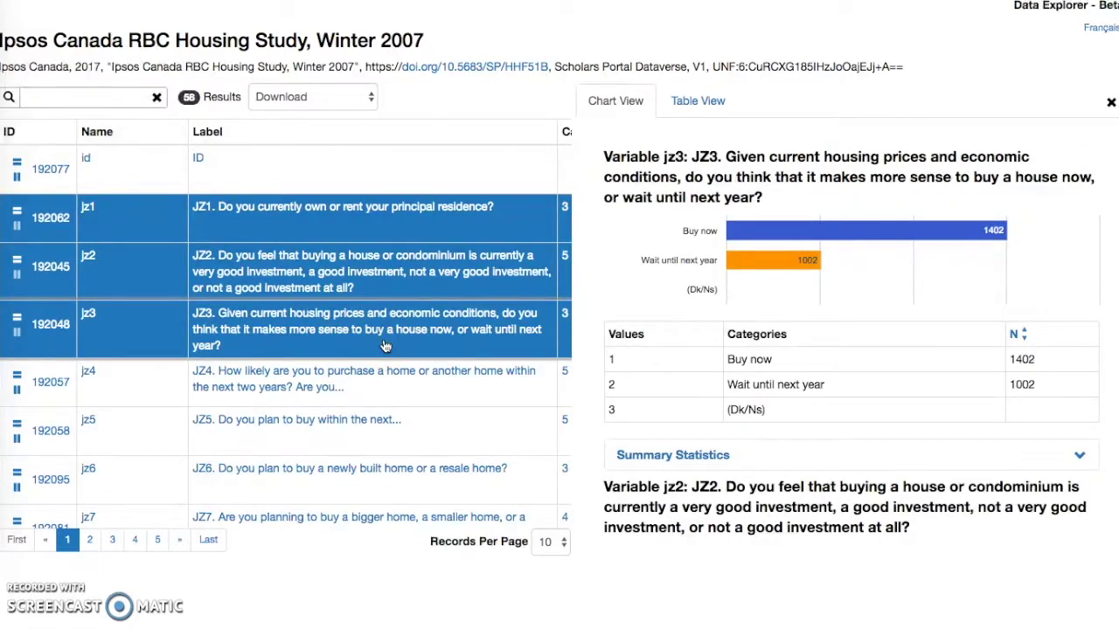
pyautogui.click(407, 287)
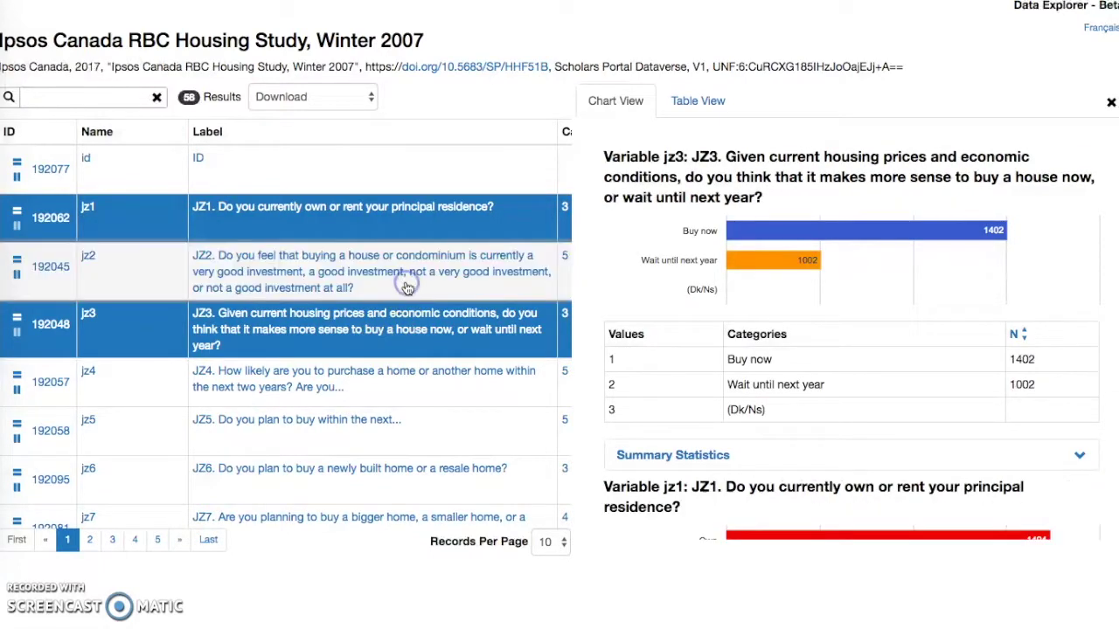
pyautogui.click(1109, 104)
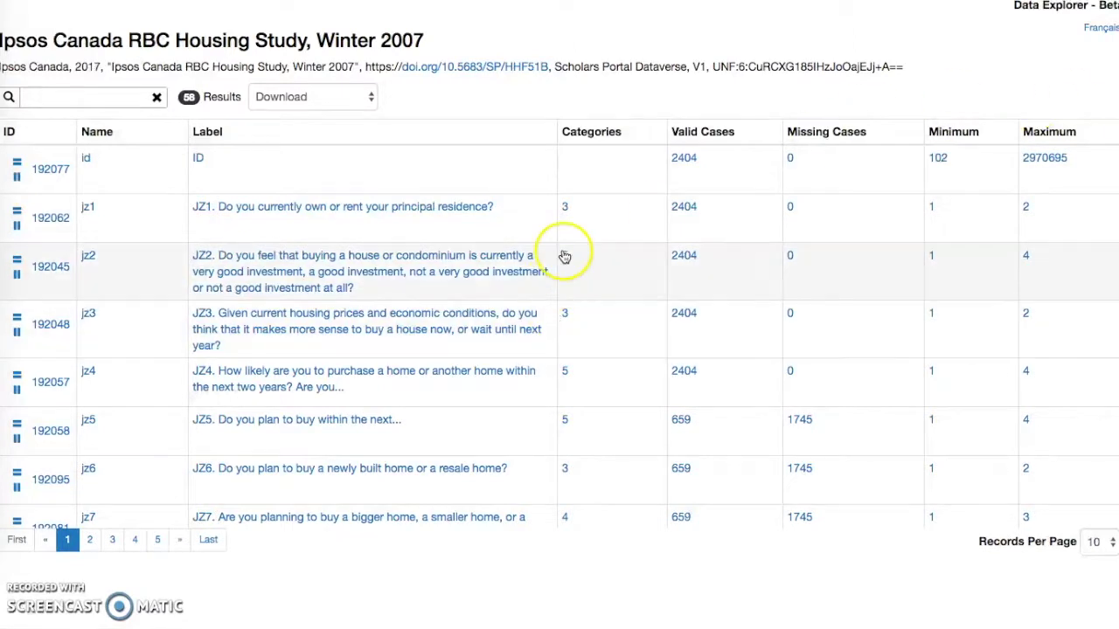
# Step: Chart JZ1 and JZ2 and show JZ2 summary statistics (2404 valid cases, mean 1.71, median 2)
pyautogui.click(549, 214)
pyautogui.click(542, 295)
pyautogui.scroll(-5, 952, 348)
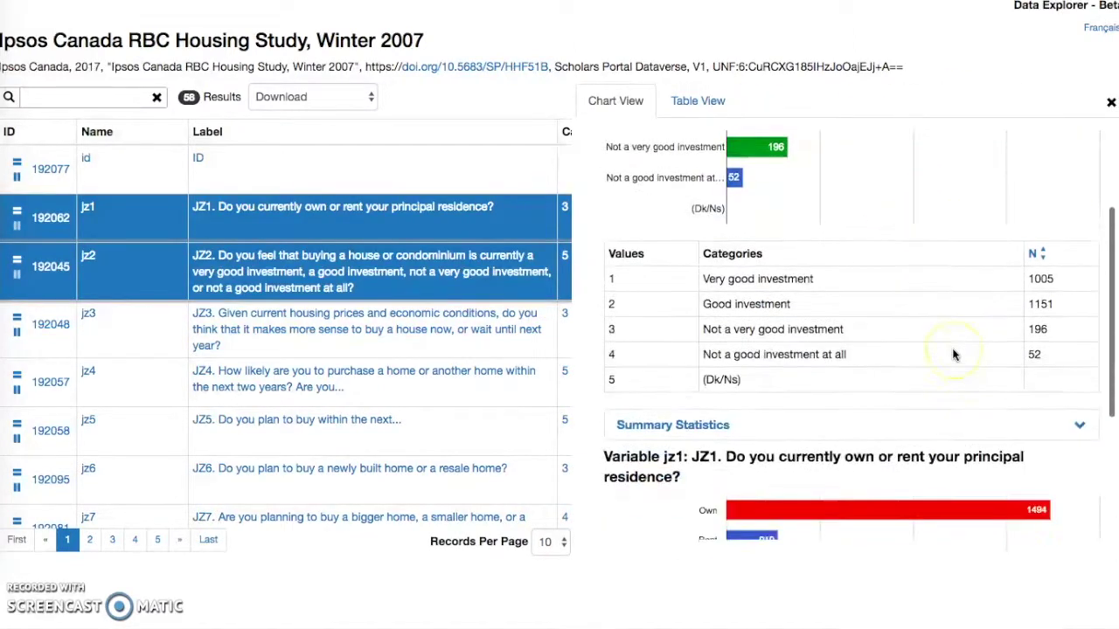
pyautogui.click(1079, 264)
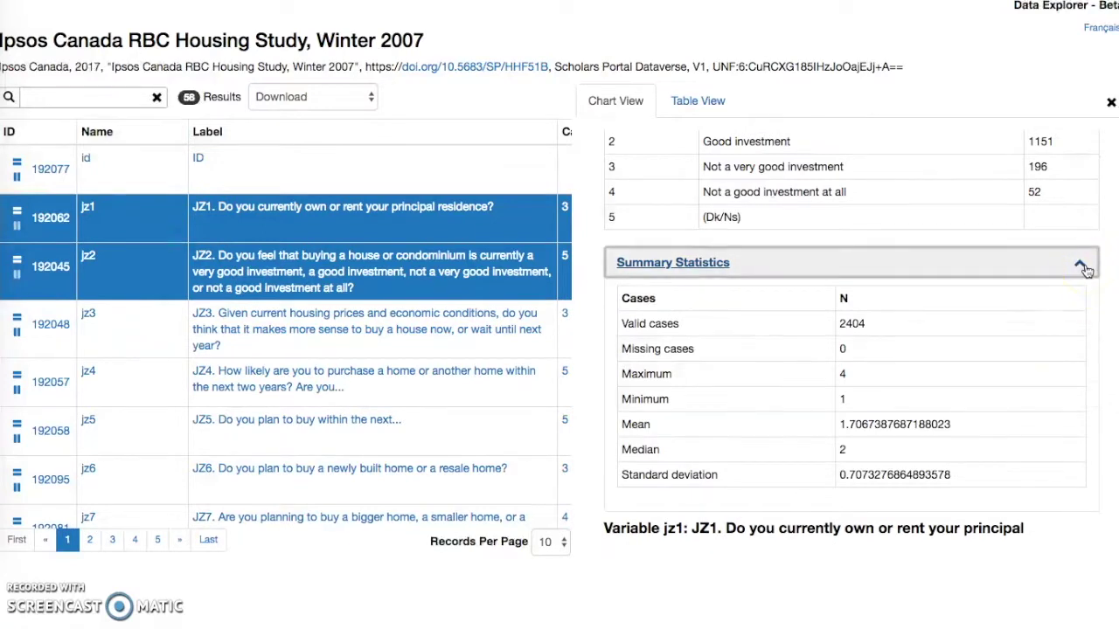
pyautogui.scroll(4, 1081, 315)
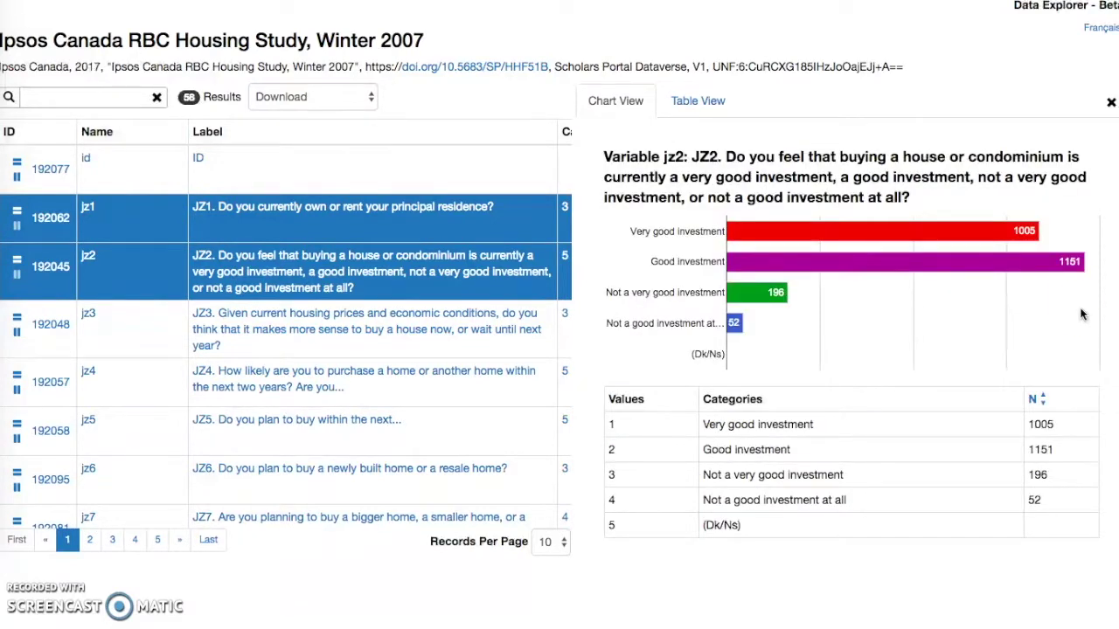
# Step: Build a Table View crosstab nesting JZ1 within JZ2 rows, with JZ3 as column, then close it
pyautogui.click(698, 102)
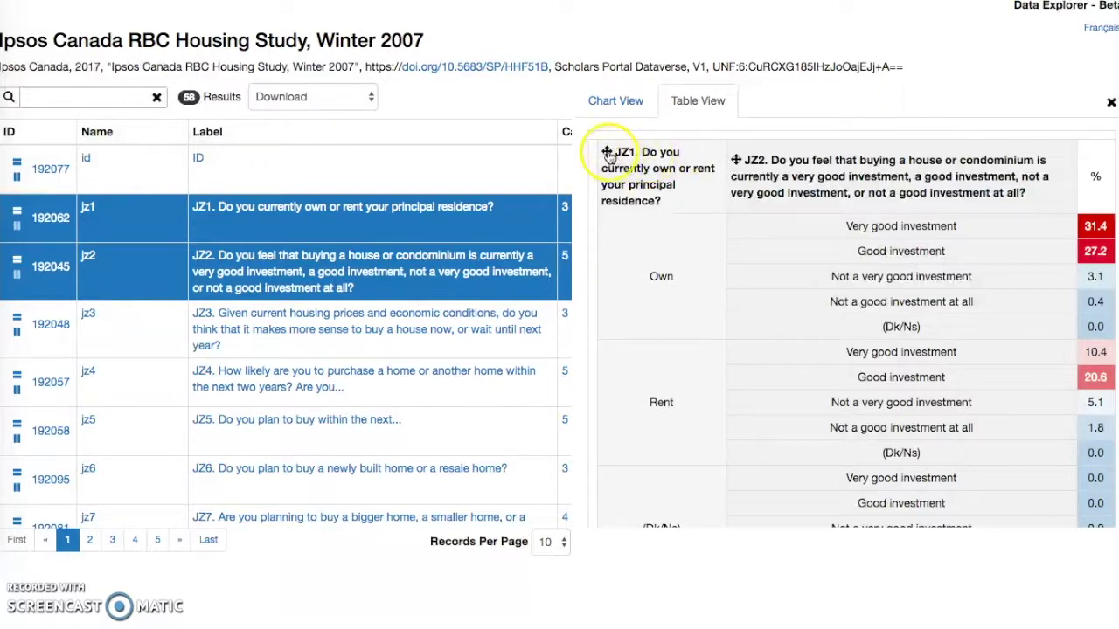
pyautogui.click(738, 164)
pyautogui.moveTo(738, 164); pyautogui.dragTo(589, 167)
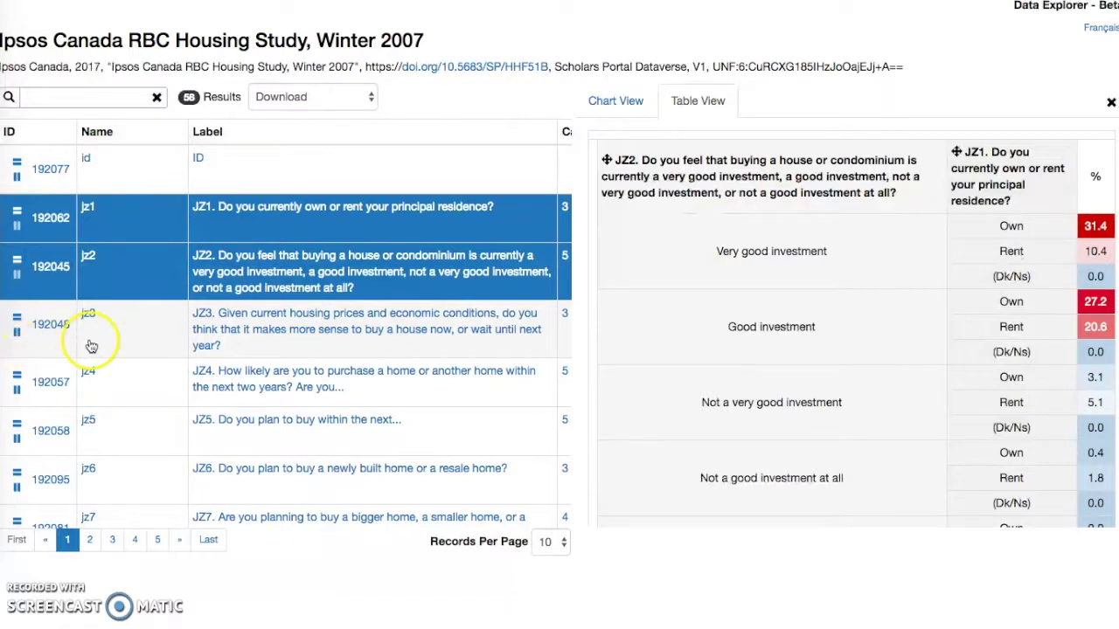
pyautogui.click(17, 337)
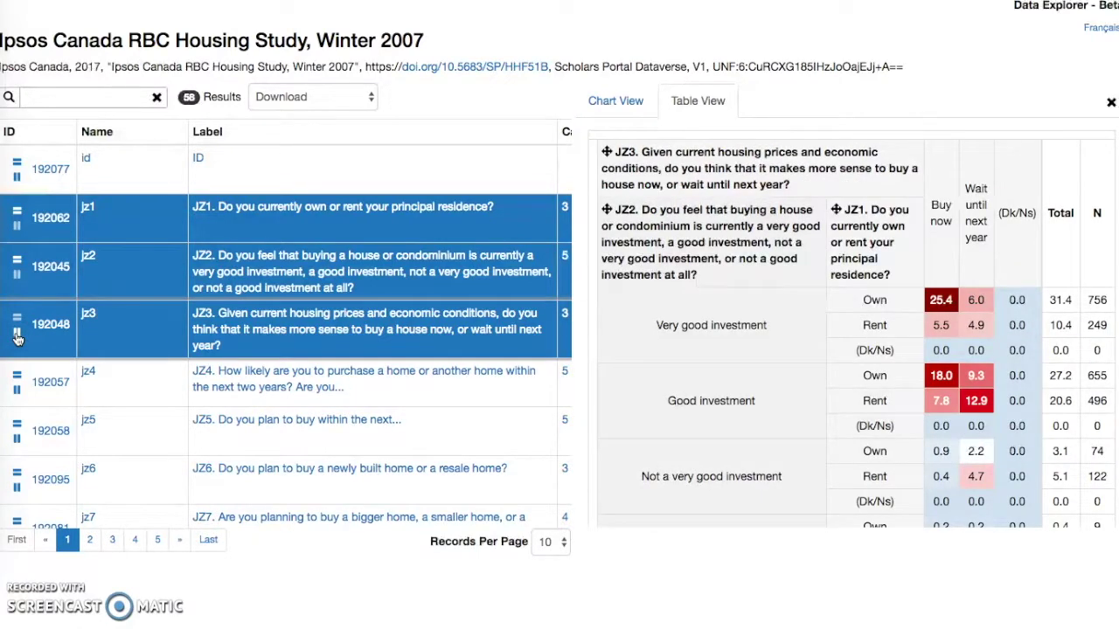
pyautogui.click(1111, 102)
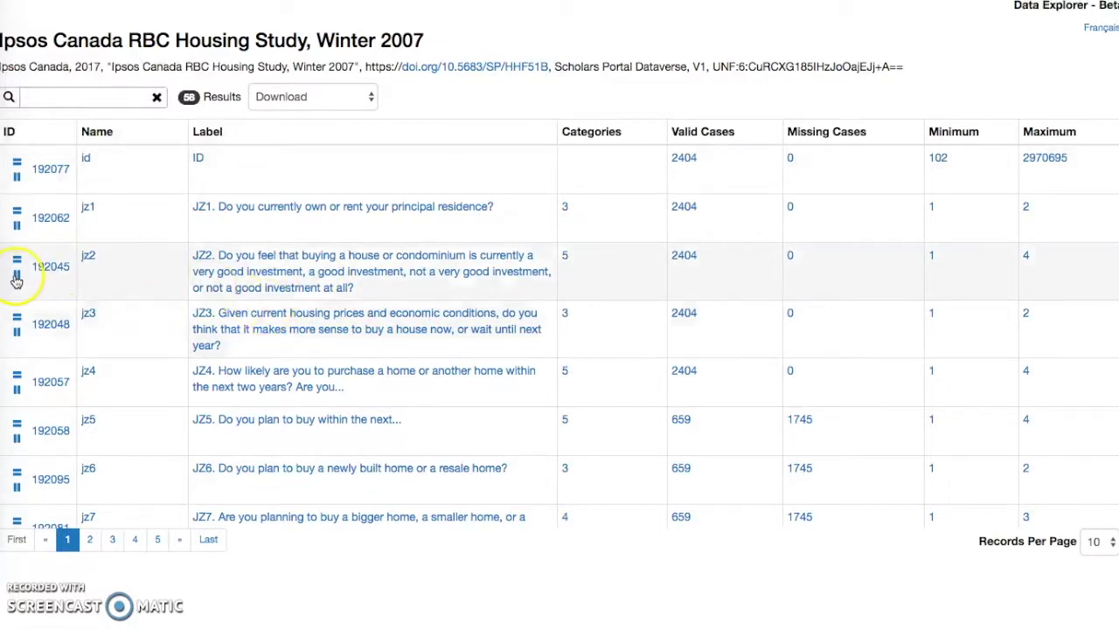
# Step: Crosstab JZ2 investment views by JZ3 buy-now-or-wait answers, then download the data subset
pyautogui.click(16, 276)
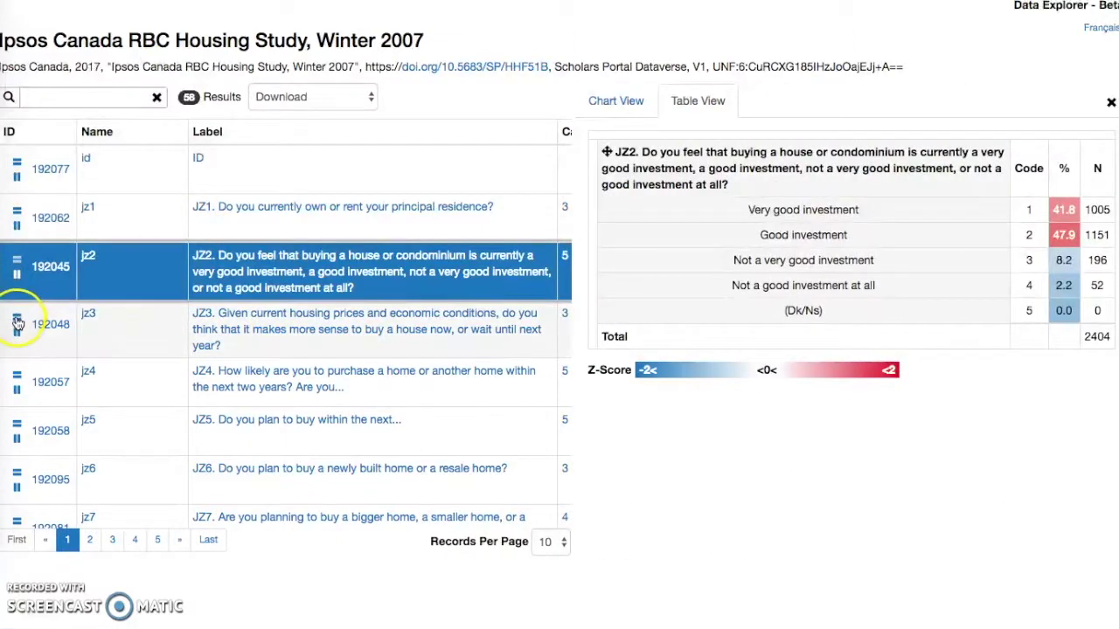
pyautogui.click(17, 324)
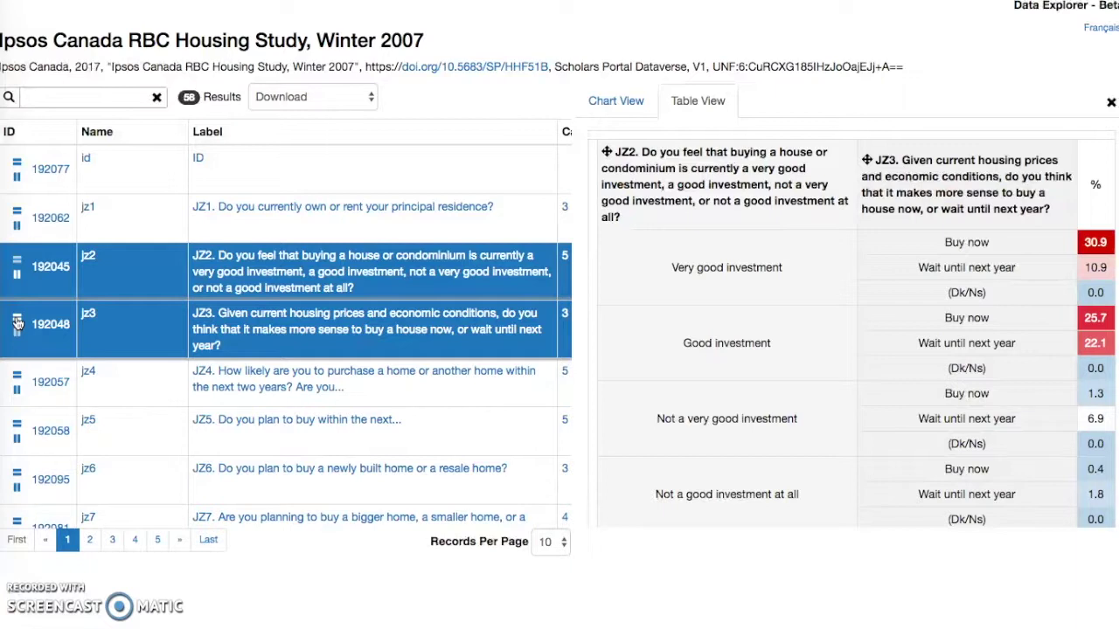
pyautogui.click(331, 104)
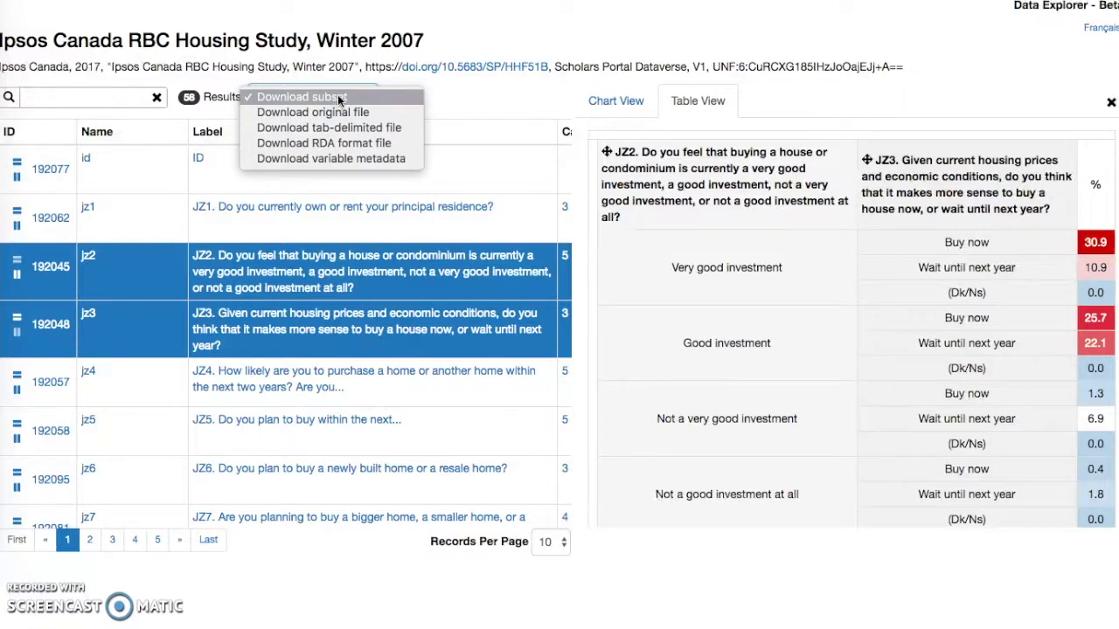
pyautogui.click(356, 102)
pyautogui.click(374, 96)
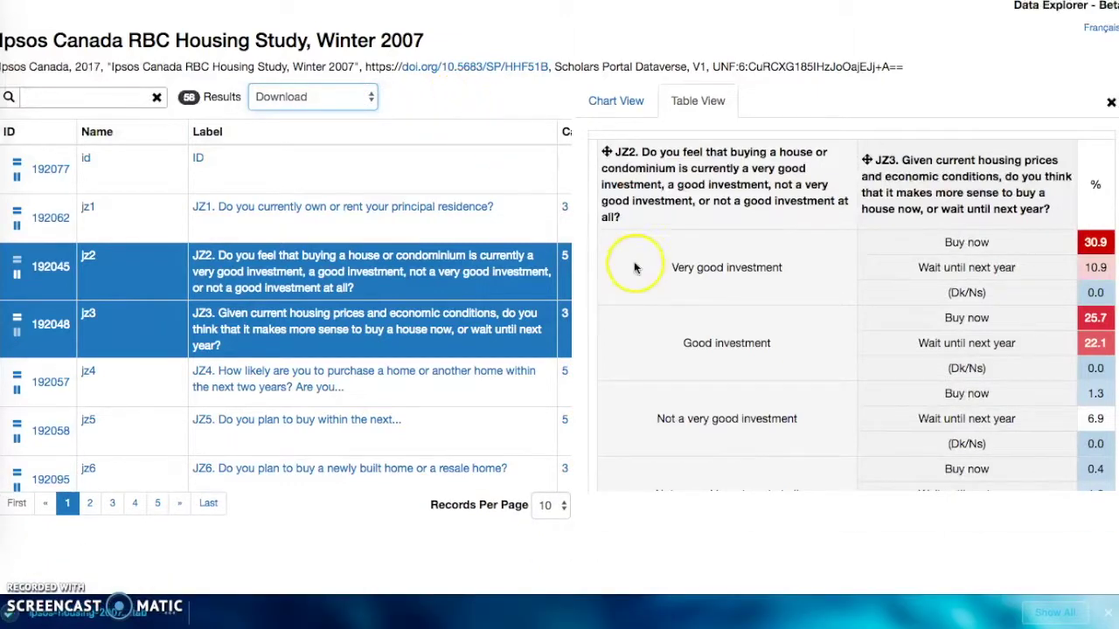
pyautogui.click(1109, 615)
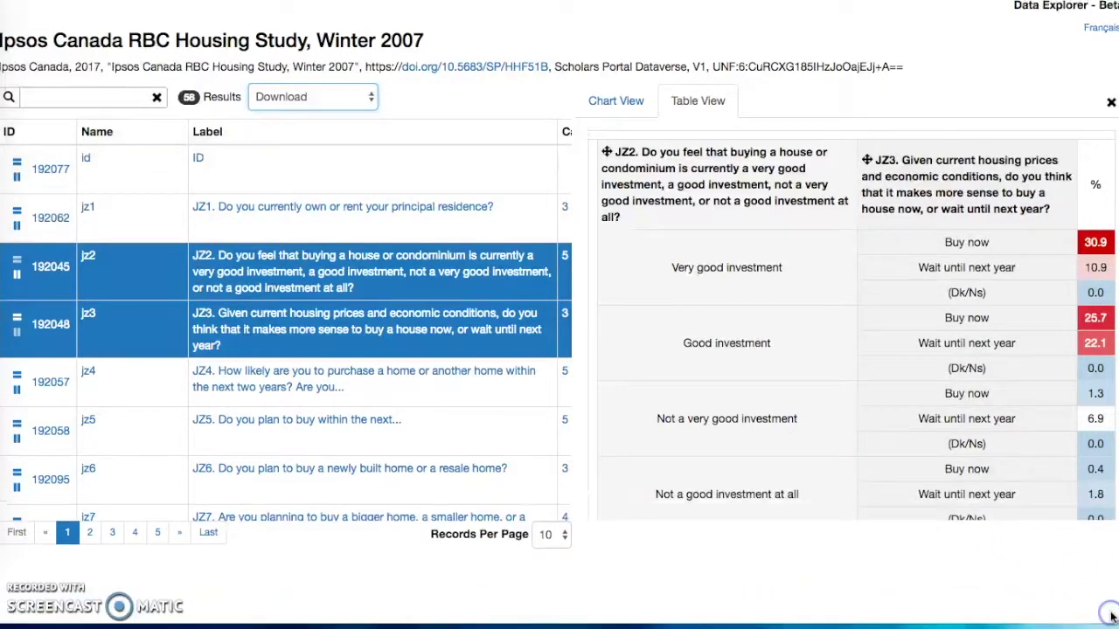